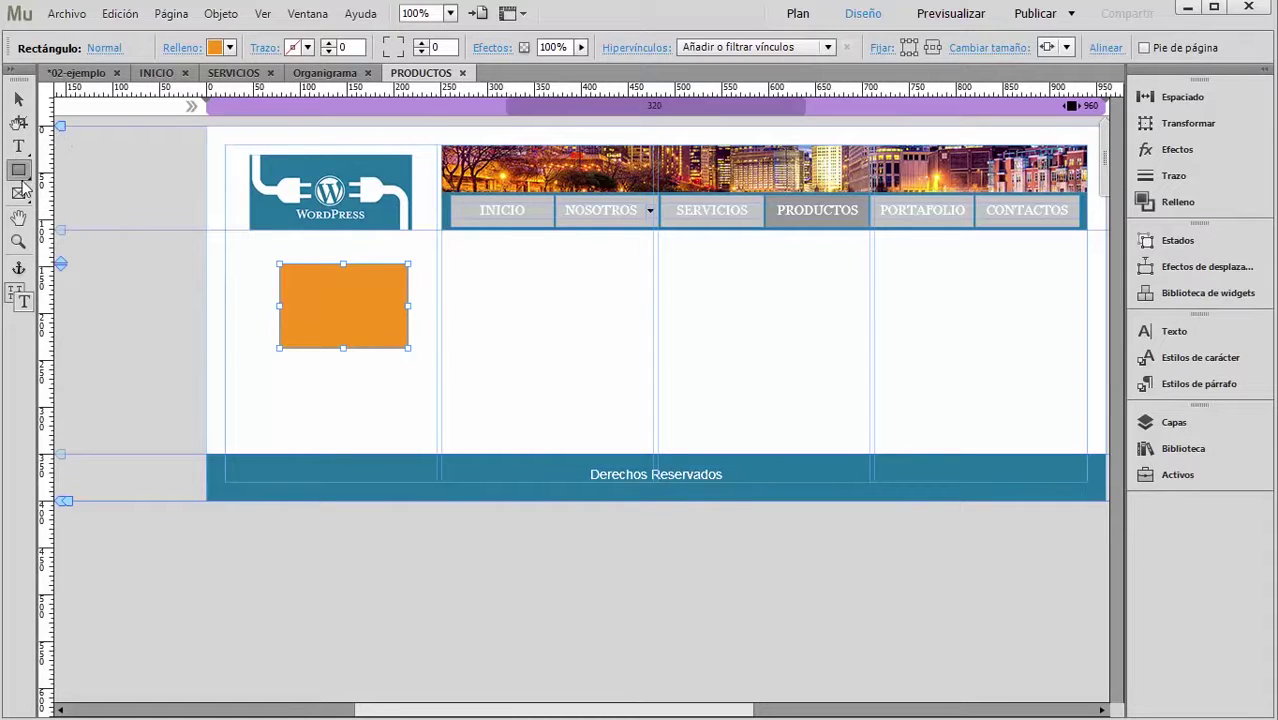
# Add a text frame reading "Mi texto interno de esta parte." over the orange rectangle and centre it inside
pyautogui.click(18, 146)
pyautogui.moveTo(295, 270); pyautogui.dragTo(401, 344)
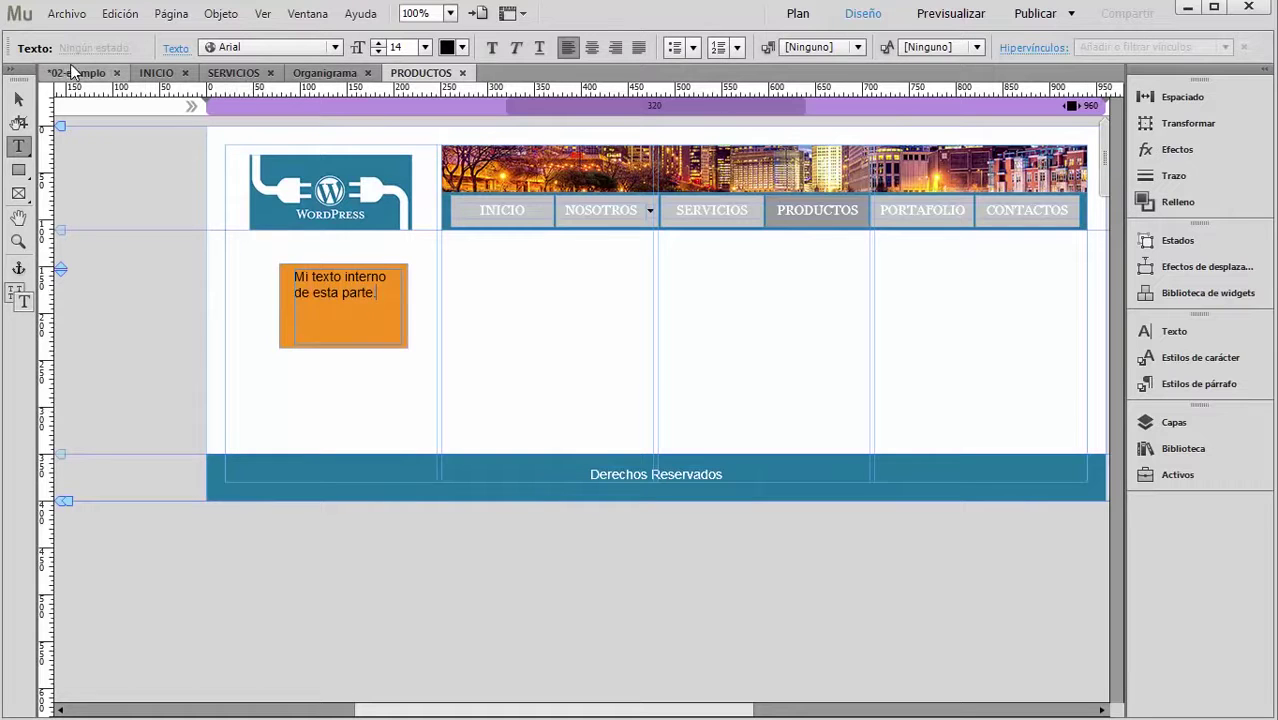
pyautogui.click(18, 100)
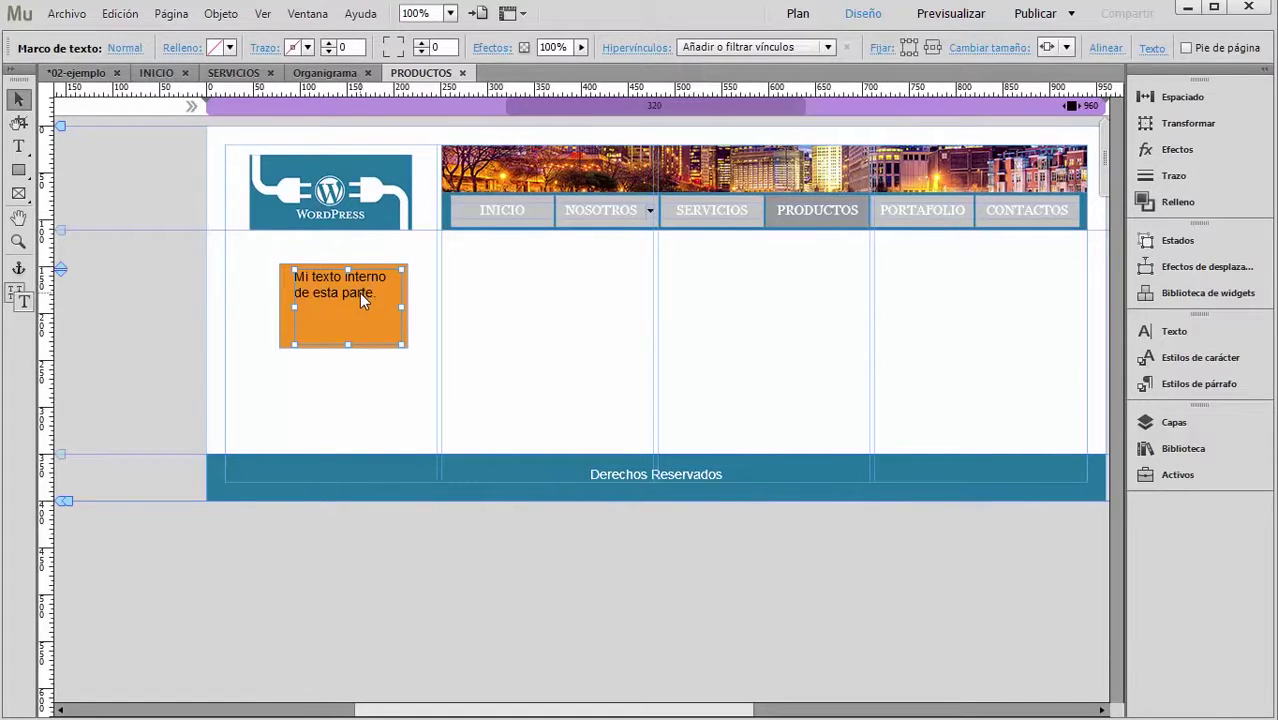
pyautogui.moveTo(359, 293); pyautogui.dragTo(357, 291)
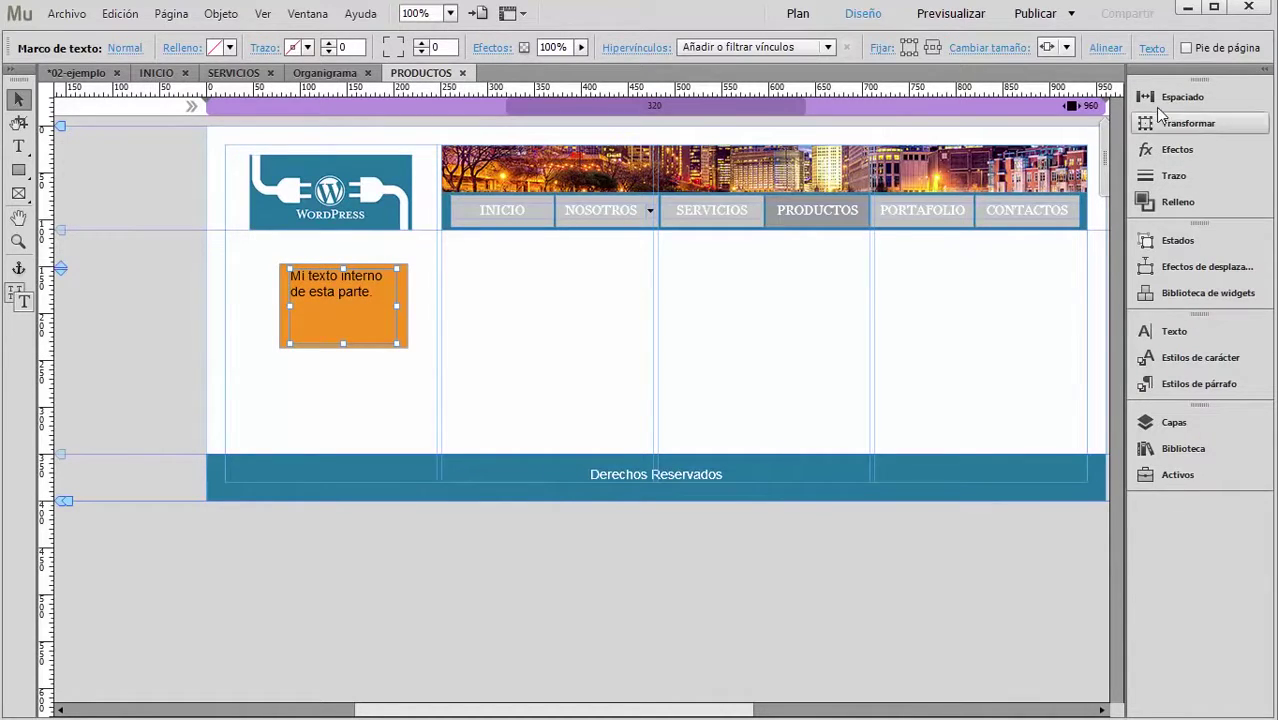
# Set the text frame's inner padding uniformly to 18 on all four sides
pyautogui.click(1182, 100)
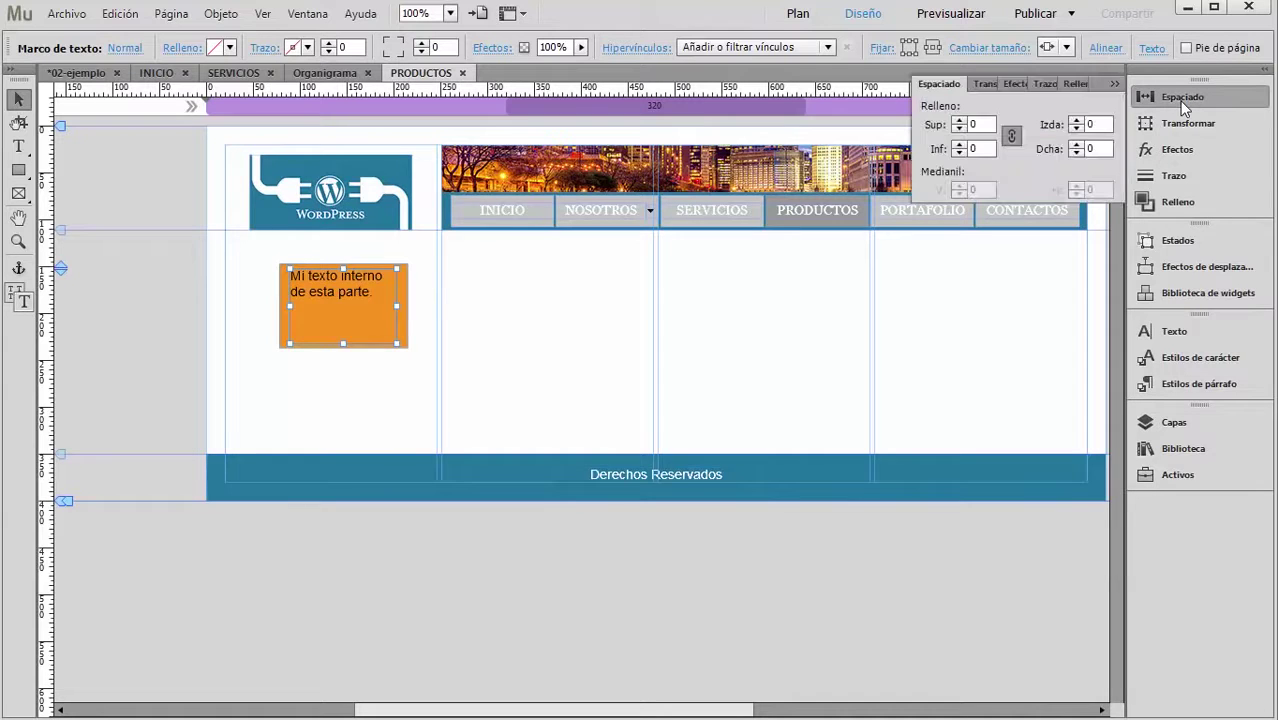
pyautogui.click(959, 120)
pyautogui.click(959, 120)
pyautogui.click(959, 120)
pyautogui.click(959, 120)
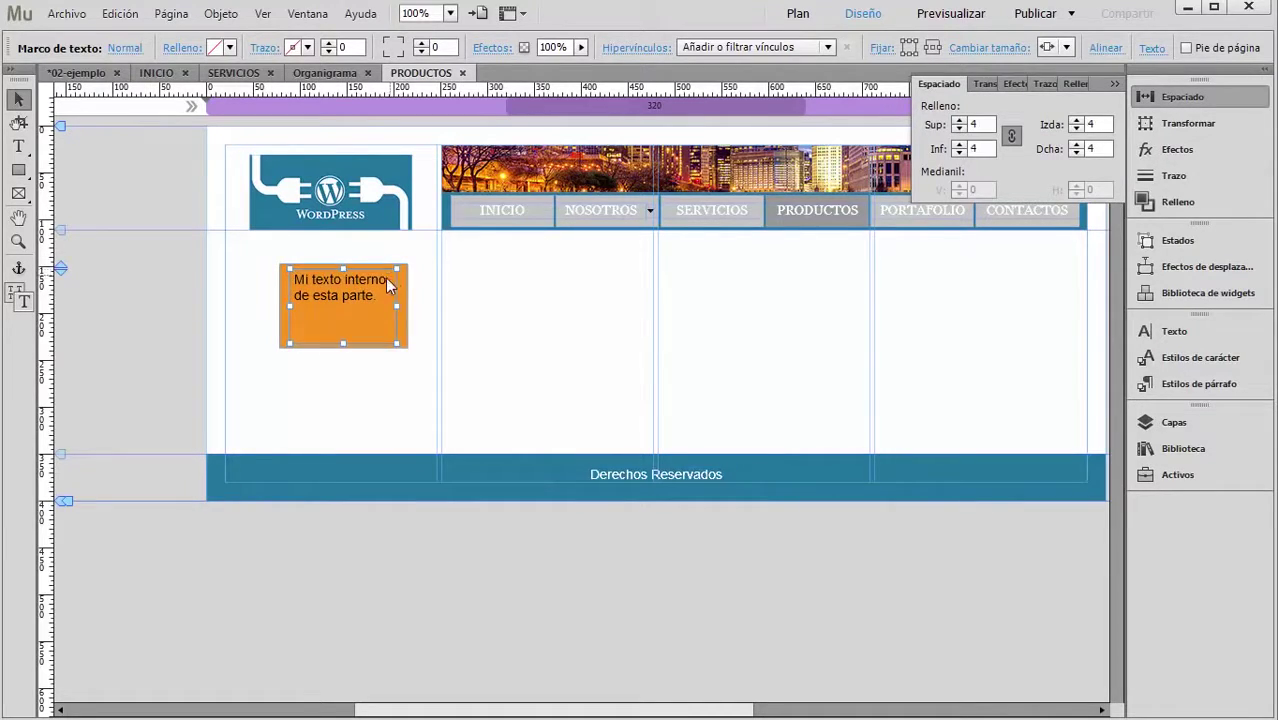
pyautogui.moveTo(357, 279)
pyautogui.mouseDown()
pyautogui.moveTo(576, 283)
pyautogui.moveTo(363, 282)
pyautogui.mouseUp()
pyautogui.moveTo(960, 124); pyautogui.dragTo(960, 124)
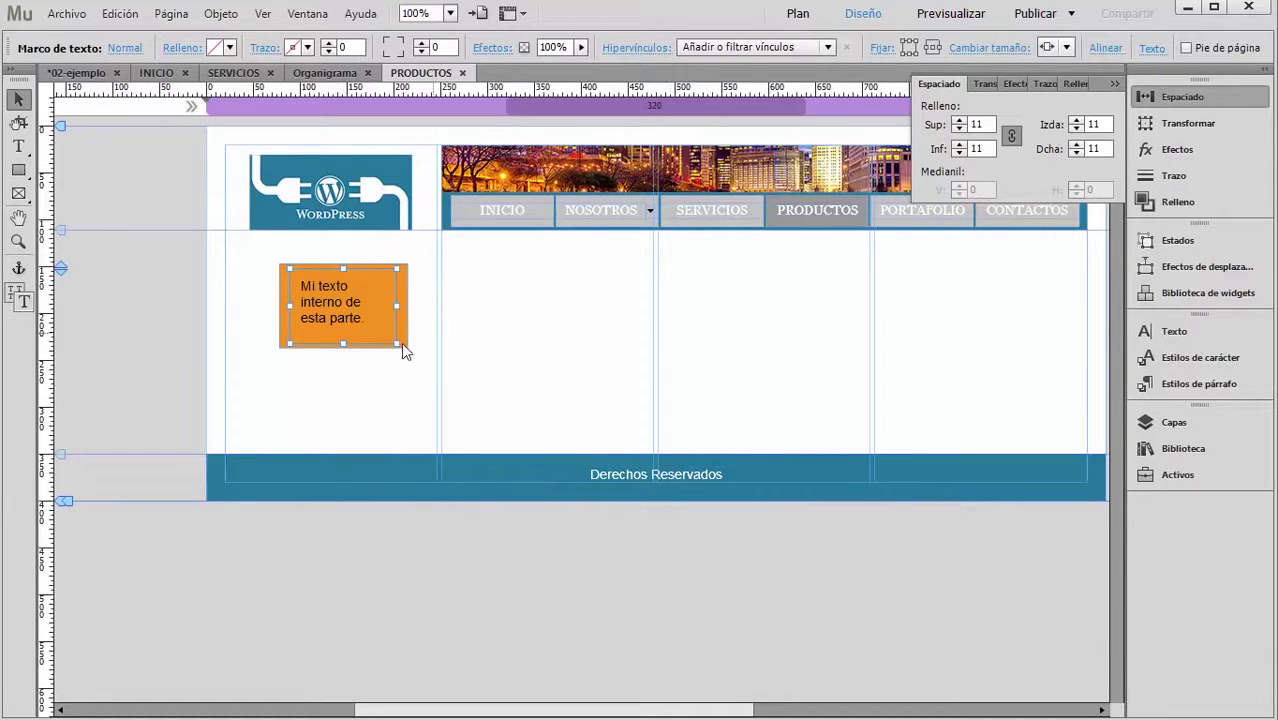
pyautogui.click(960, 145)
pyautogui.click(960, 145)
pyautogui.click(960, 145)
pyautogui.click(960, 145)
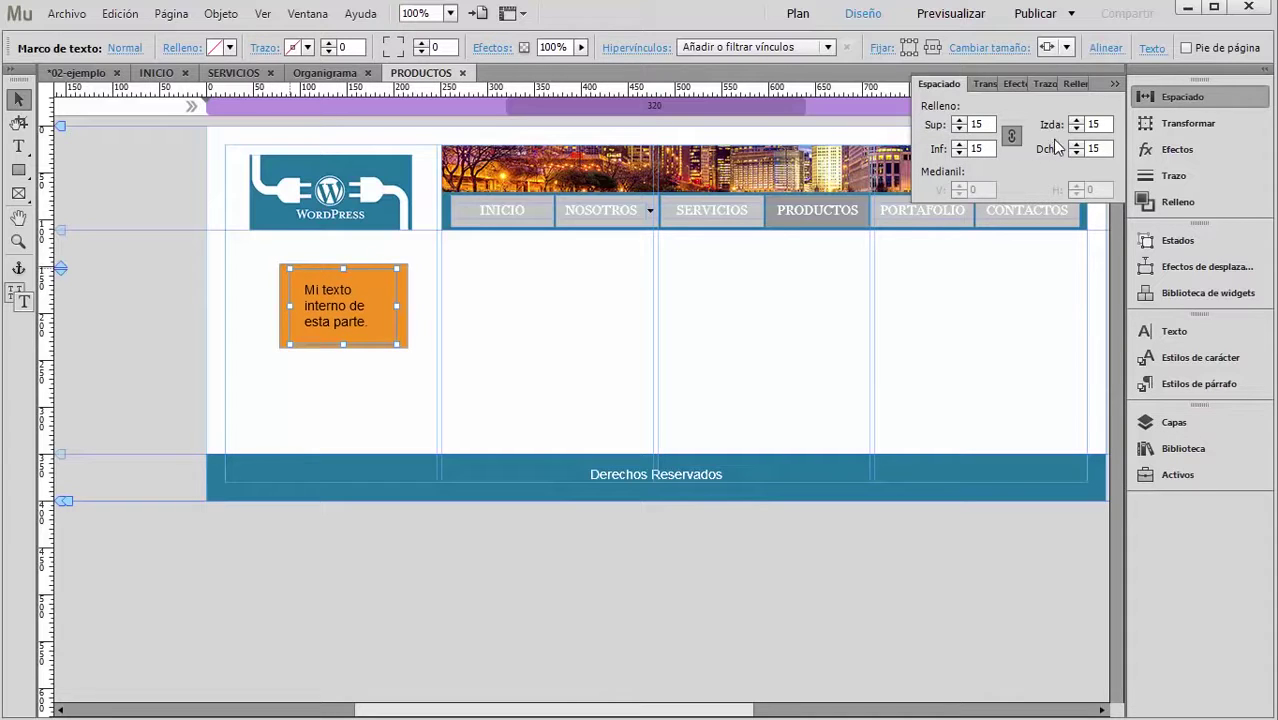
pyautogui.click(1077, 121)
pyautogui.click(1077, 121)
pyautogui.click(1076, 145)
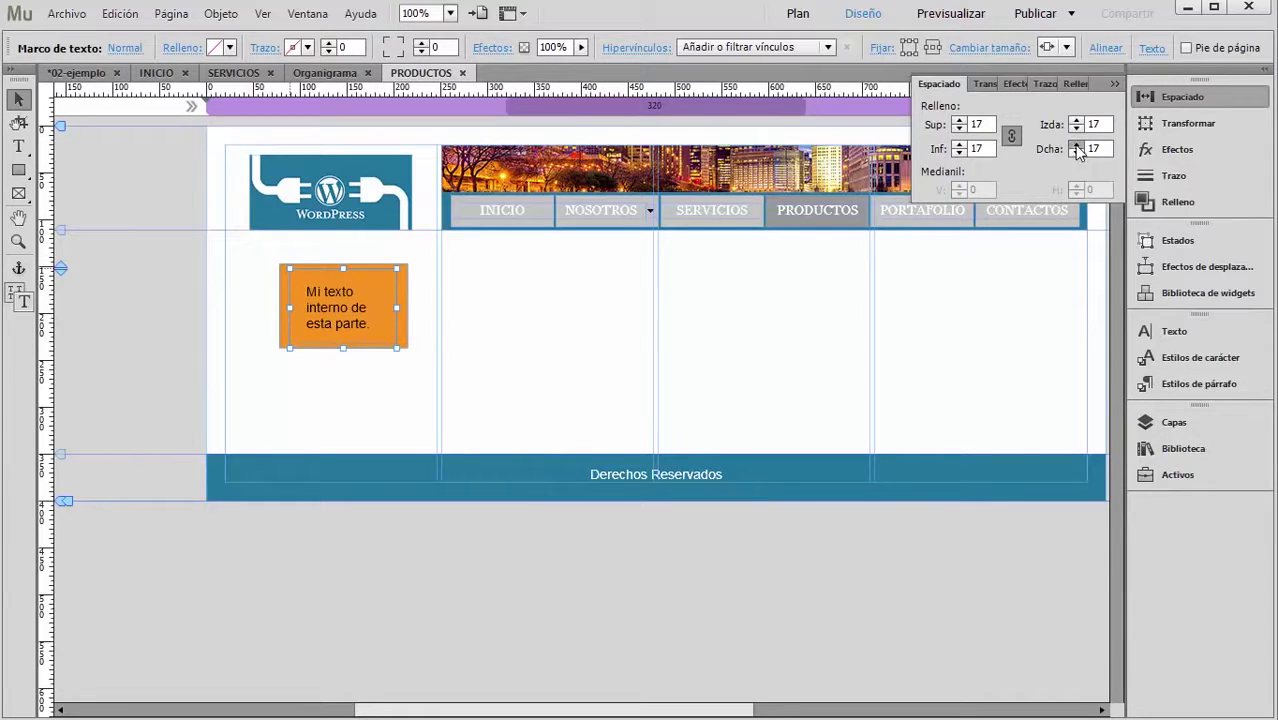
# Unlink the text frame's padding values, set the top padding to 8 and slightly reduce the bottom padding
pyautogui.click(1012, 136)
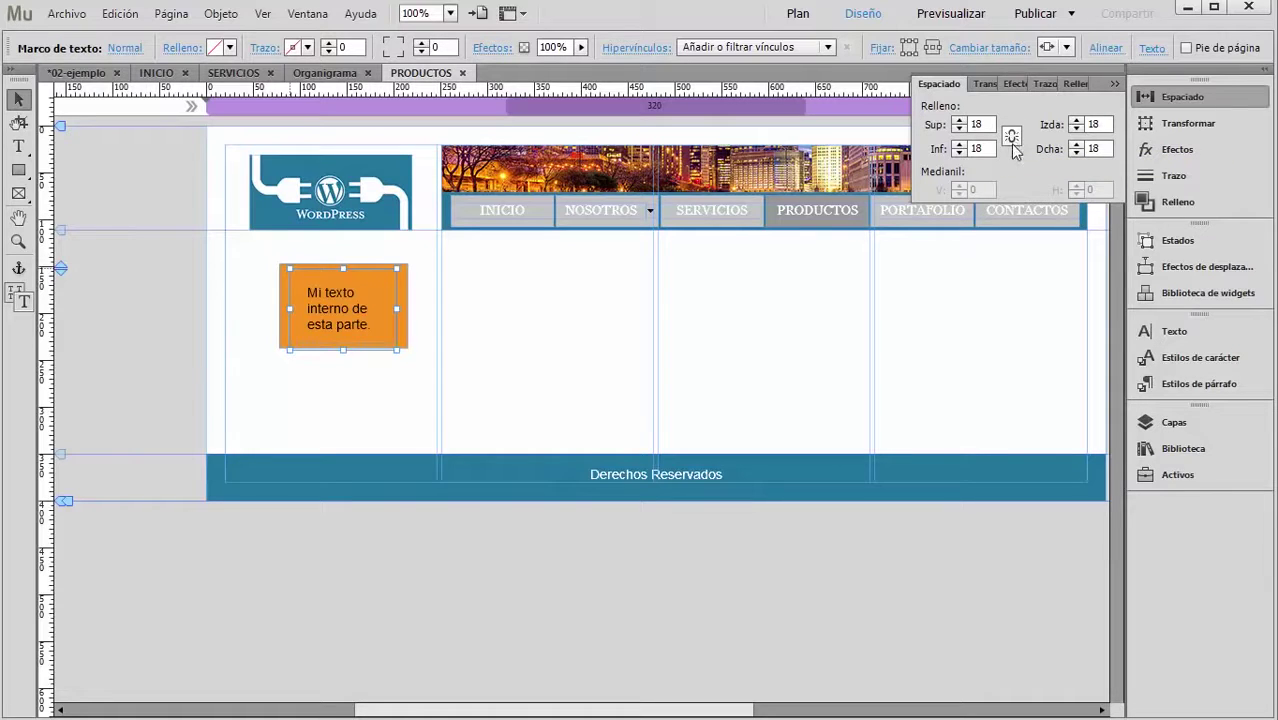
pyautogui.moveTo(959, 128); pyautogui.dragTo(959, 128)
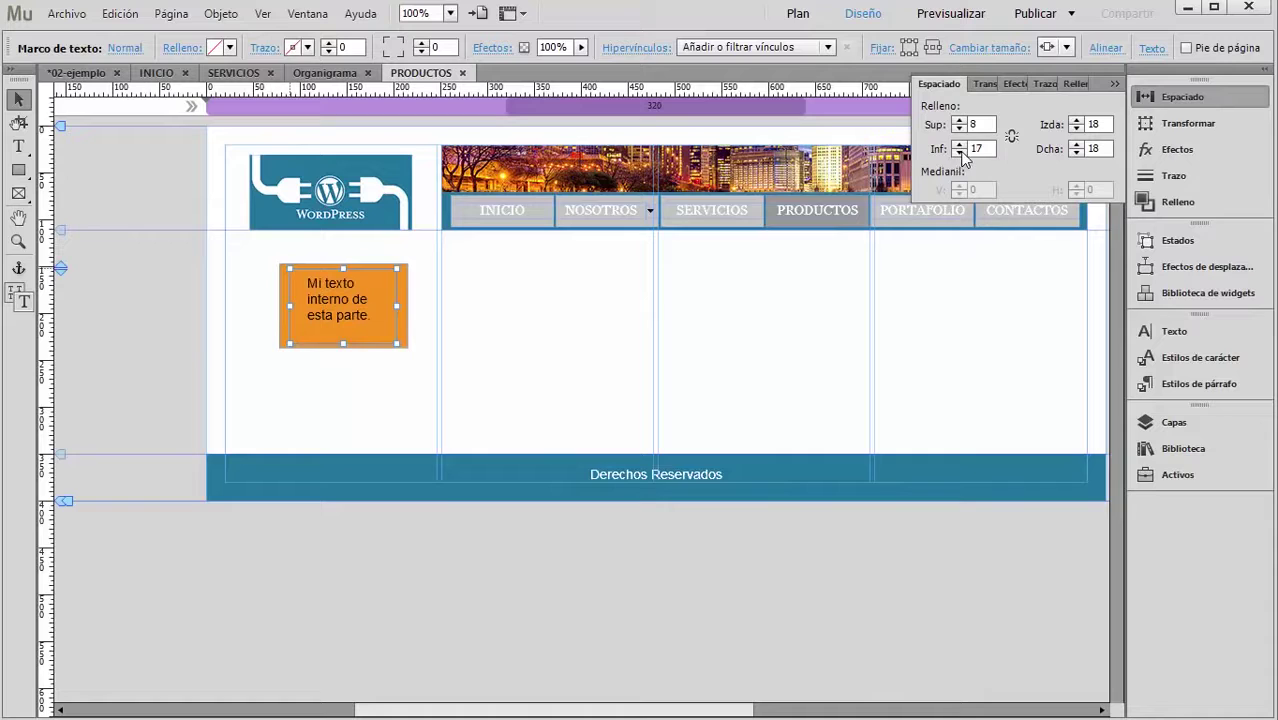
pyautogui.click(959, 152)
pyautogui.click(959, 152)
# Examine the text frame's transform and resize options and its shadow, bevel and glow effects
pyautogui.click(1207, 130)
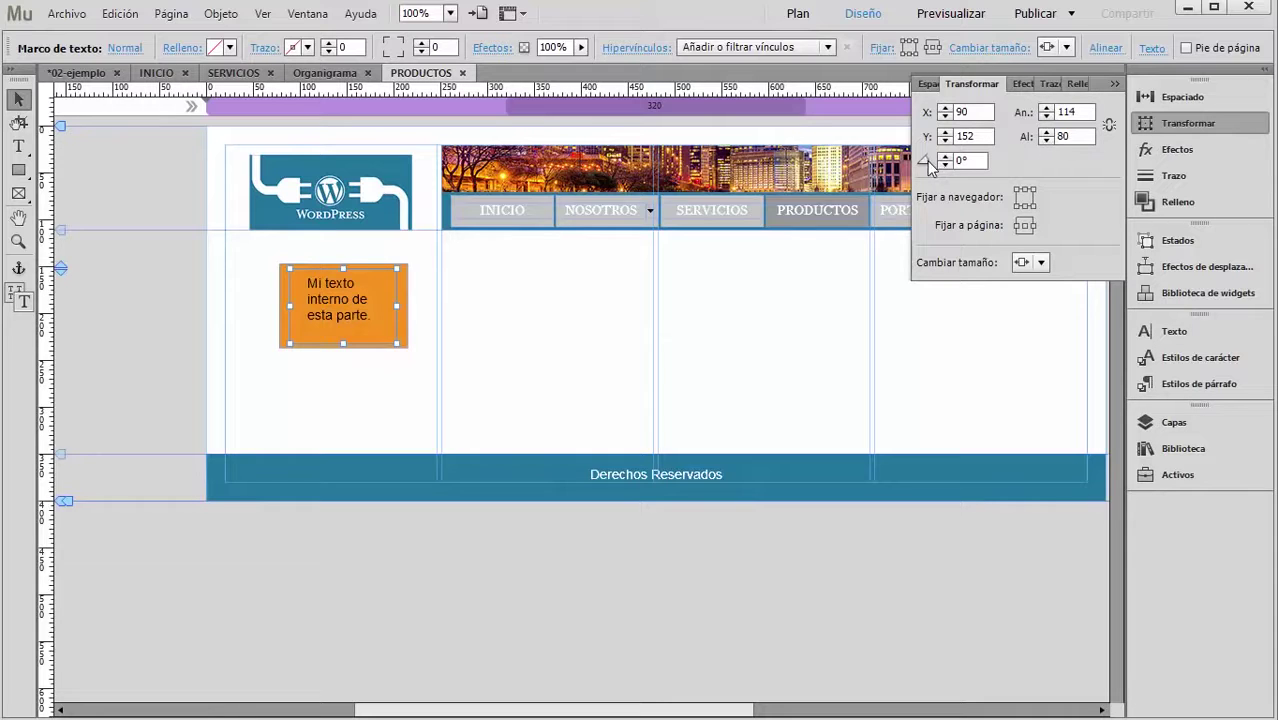
pyautogui.click(1041, 263)
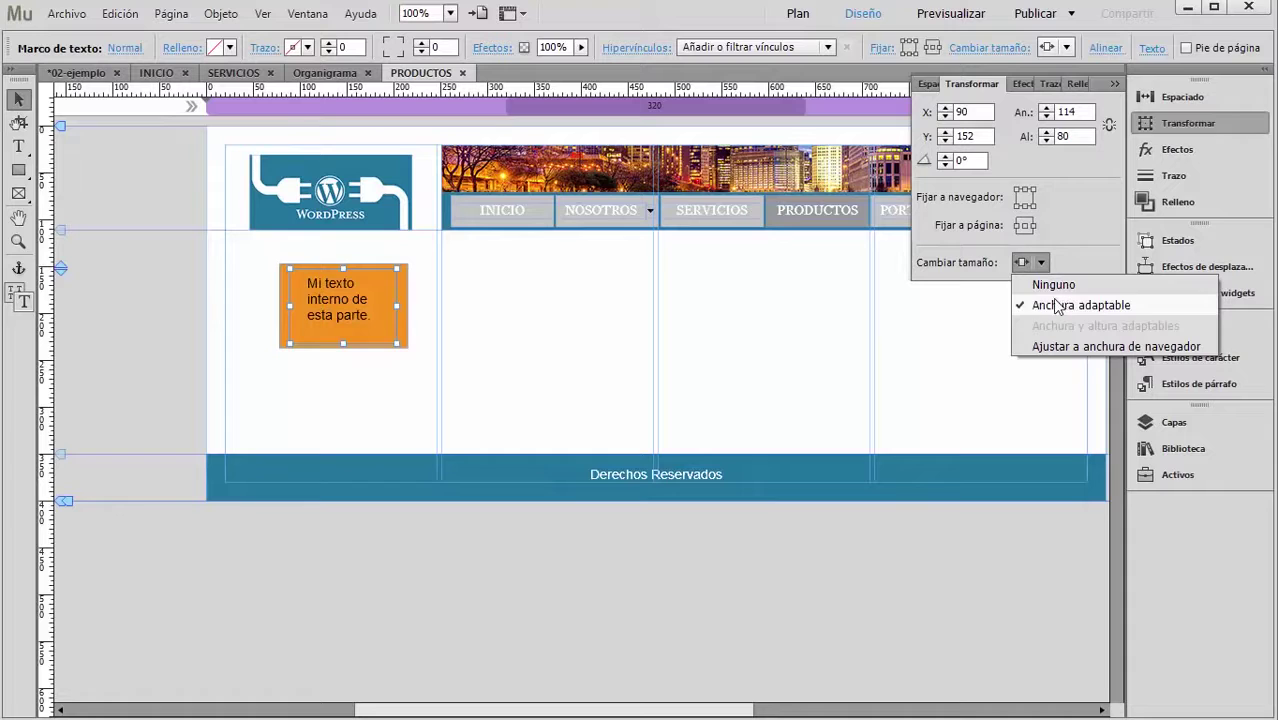
pyautogui.click(1074, 220)
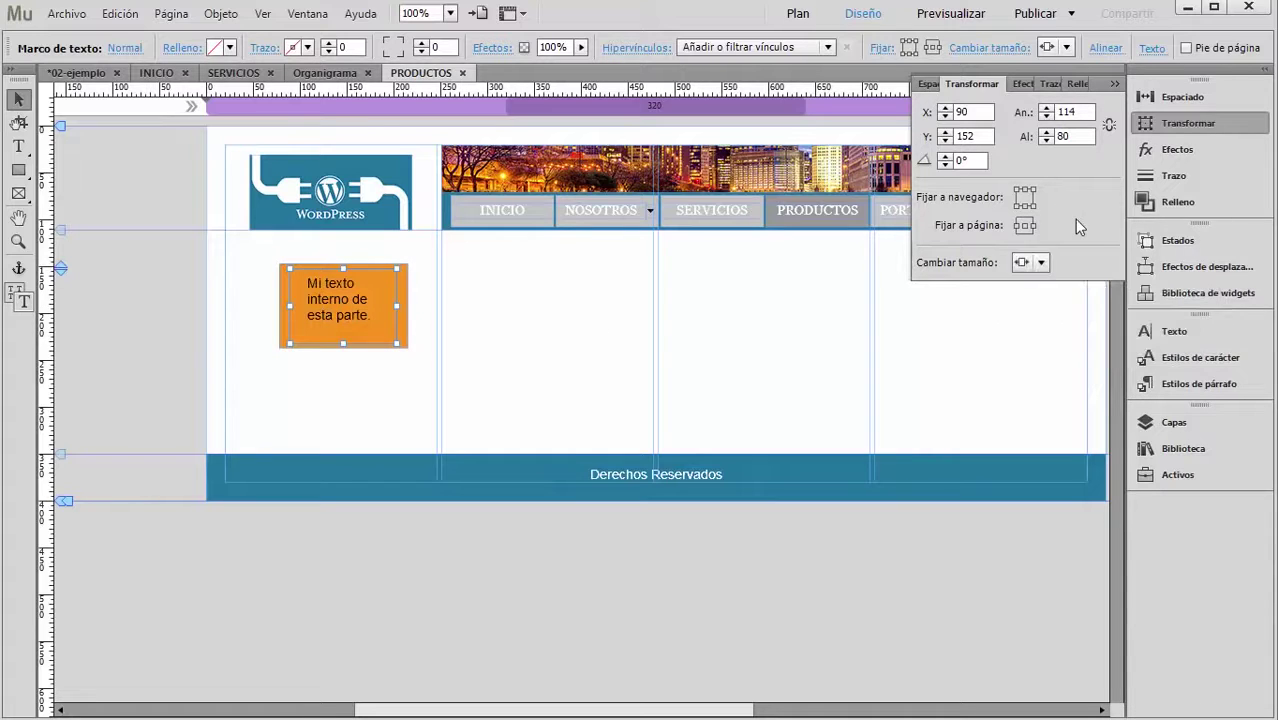
pyautogui.click(1012, 372)
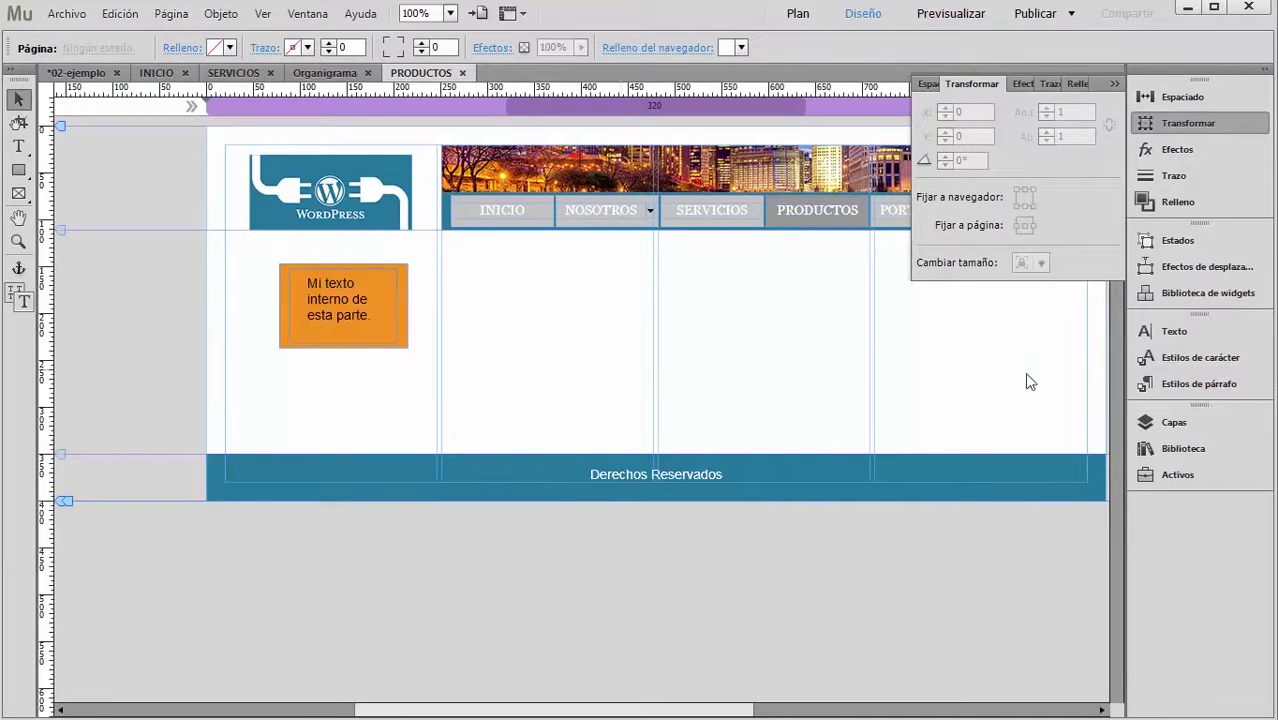
pyautogui.moveTo(629, 710); pyautogui.dragTo(653, 710)
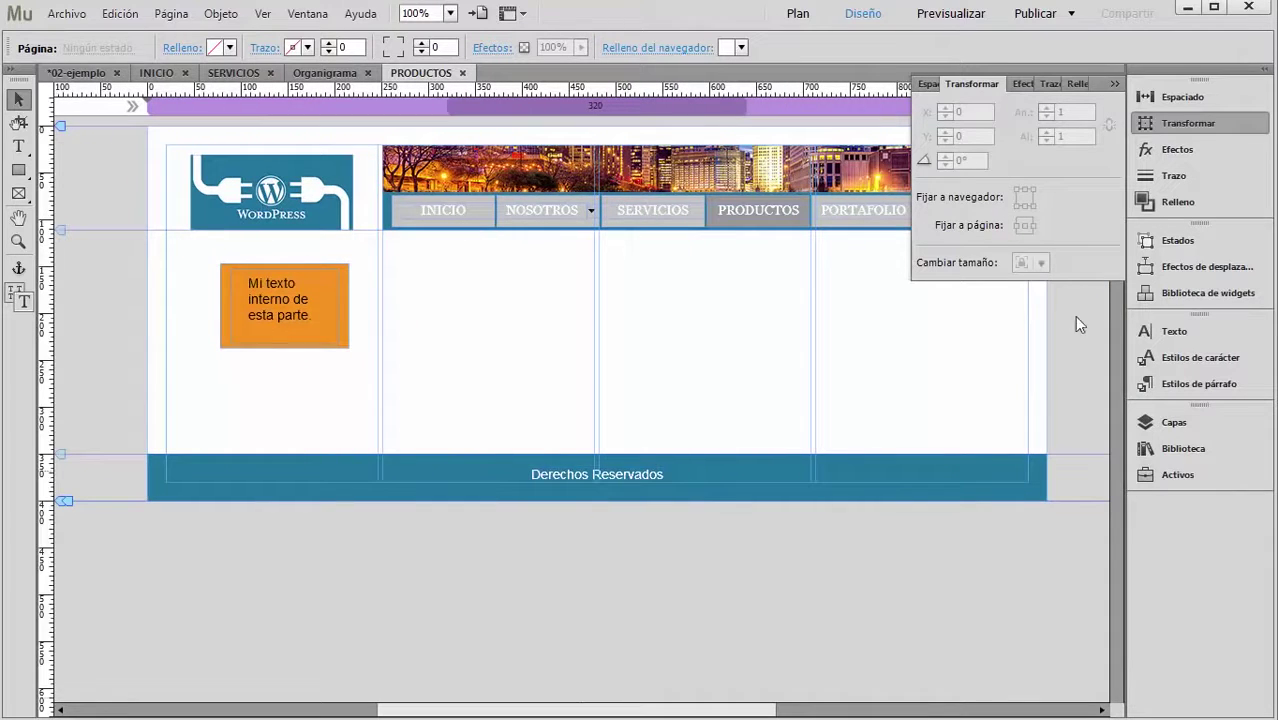
pyautogui.click(1170, 150)
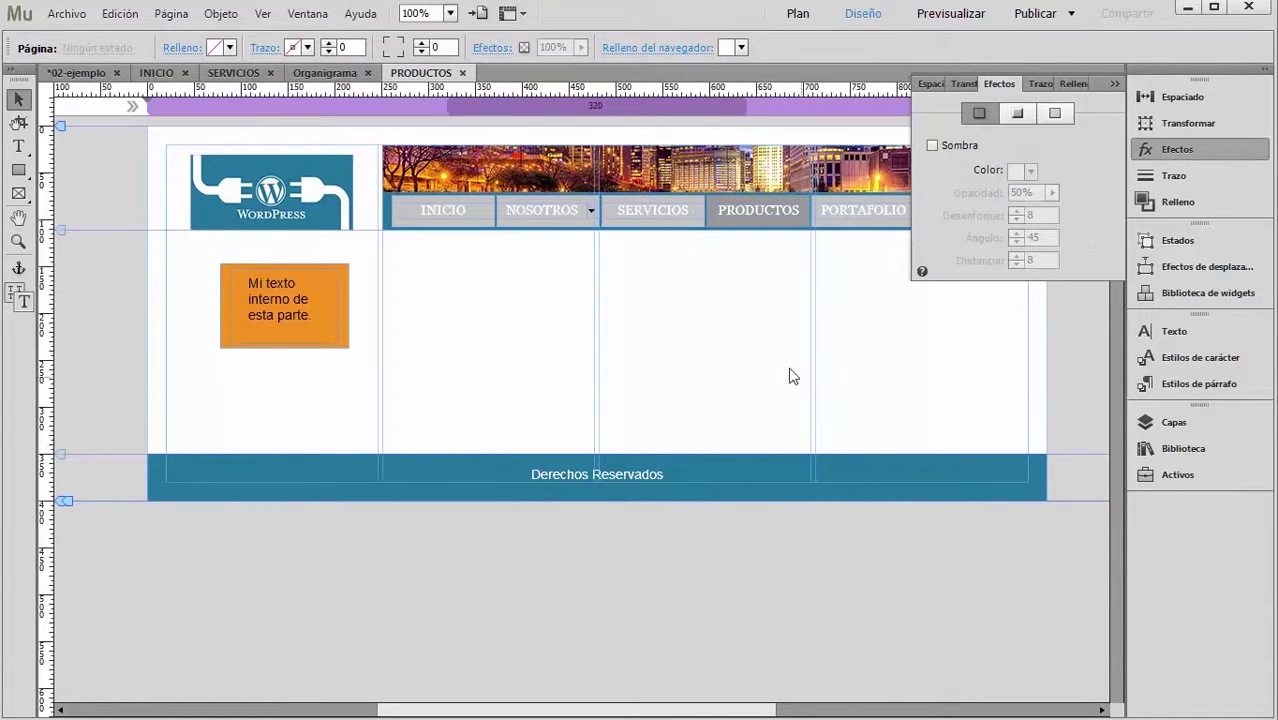
pyautogui.click(292, 287)
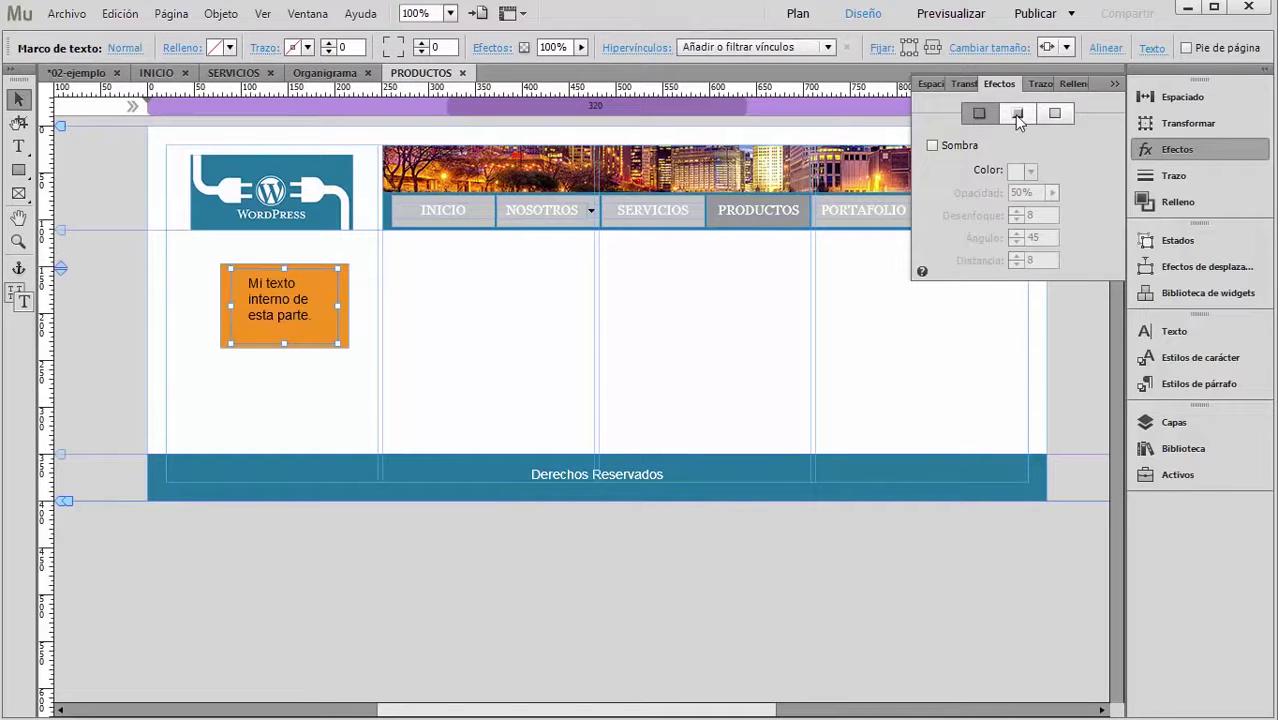
pyautogui.click(1017, 113)
pyautogui.click(1054, 114)
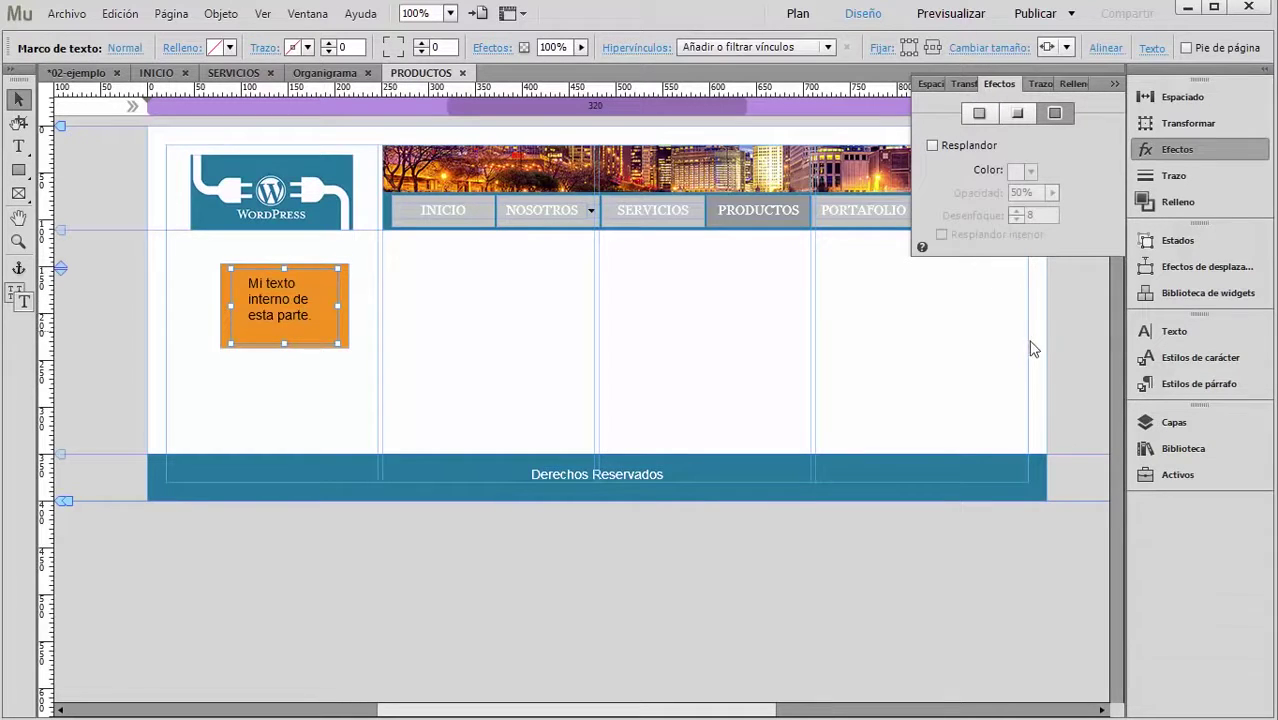
# Give the text frame a stroke 3 thick and reposition the frame inside the orange rectangle
pyautogui.click(1174, 177)
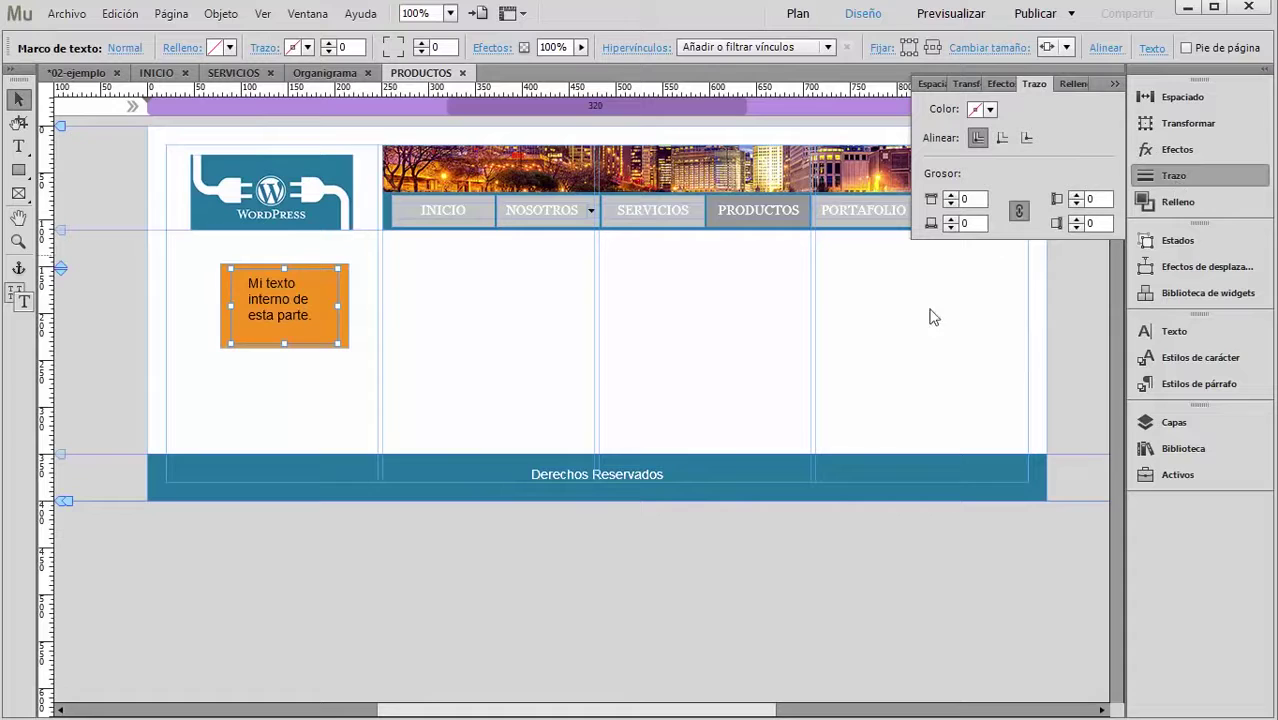
pyautogui.click(18, 170)
pyautogui.click(18, 99)
pyautogui.moveTo(280, 293)
pyautogui.mouseDown()
pyautogui.moveTo(292, 302)
pyautogui.moveTo(277, 285)
pyautogui.mouseUp()
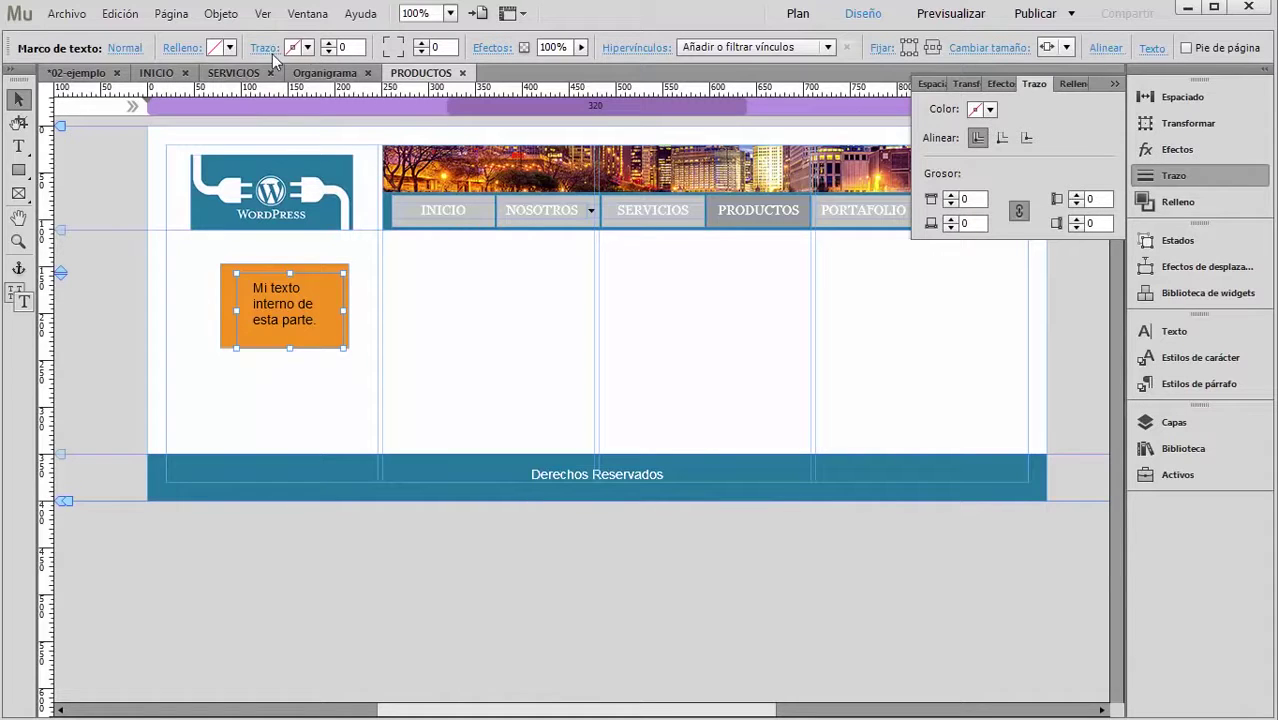
pyautogui.click(328, 43)
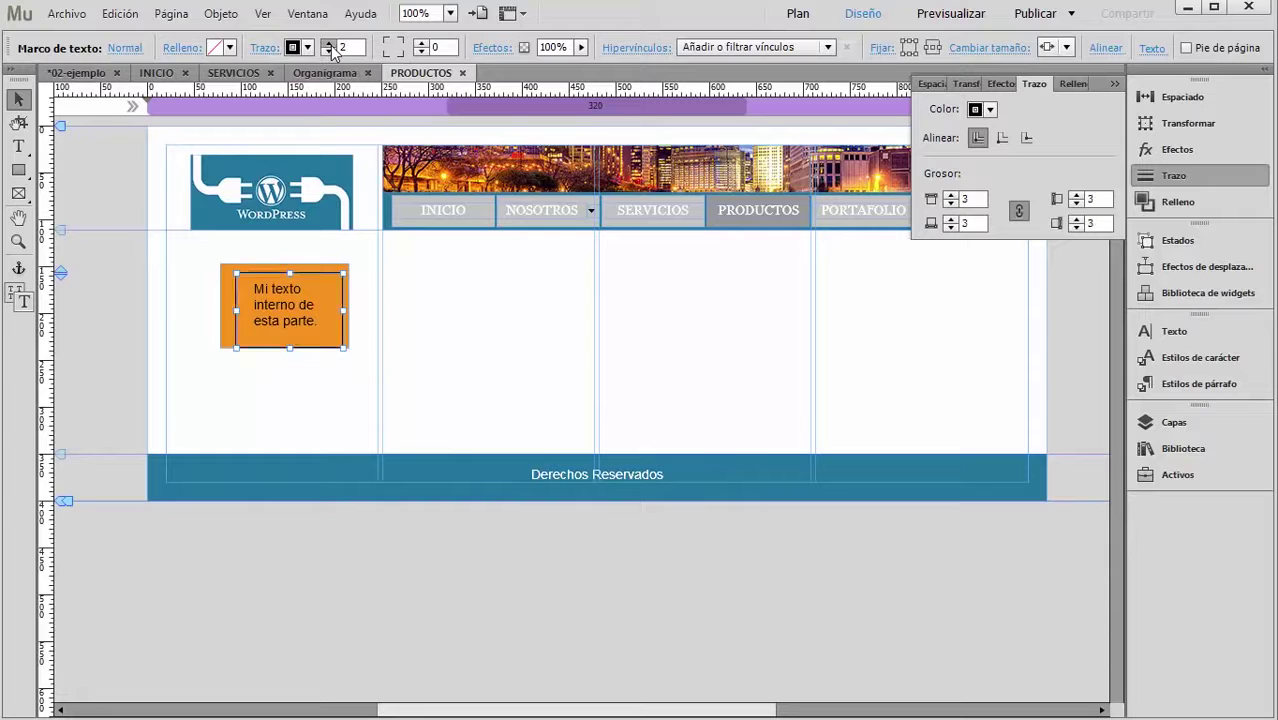
pyautogui.click(328, 43)
pyautogui.click(328, 43)
pyautogui.moveTo(280, 290); pyautogui.dragTo(271, 287)
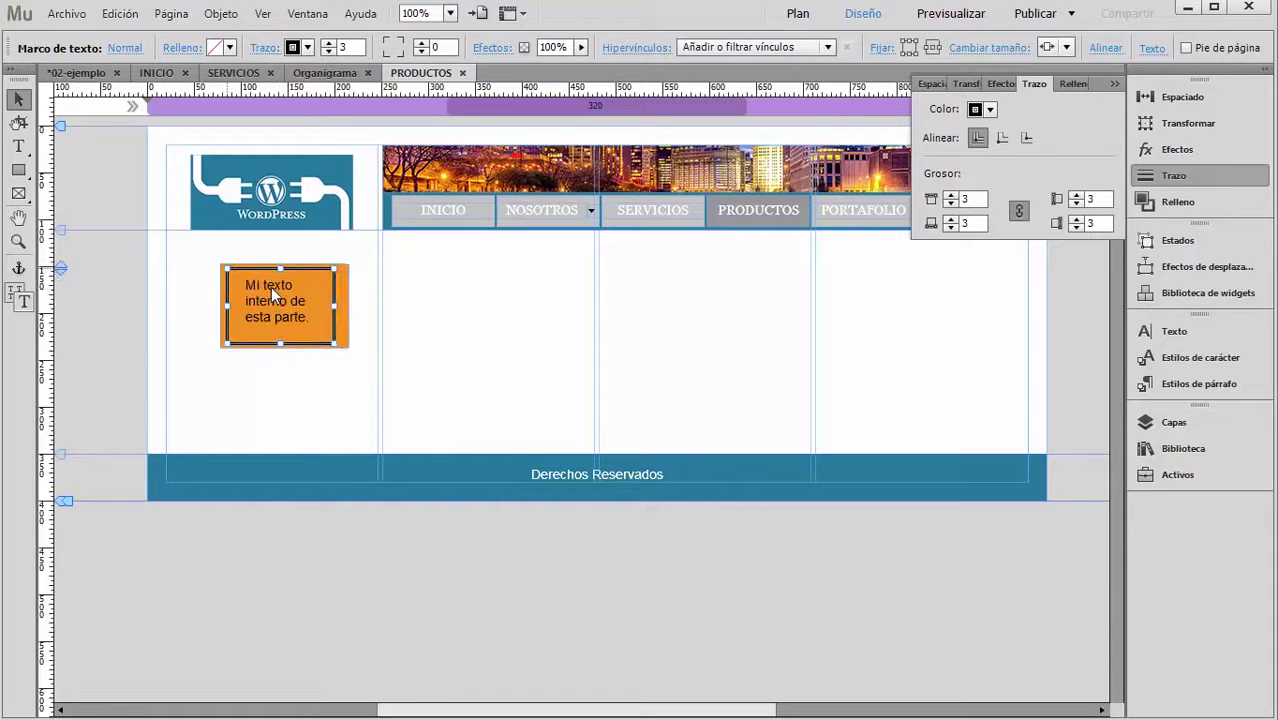
# Set the text frame's stroke colour to light blue after trying red
pyautogui.click(984, 109)
pyautogui.click(1211, 151)
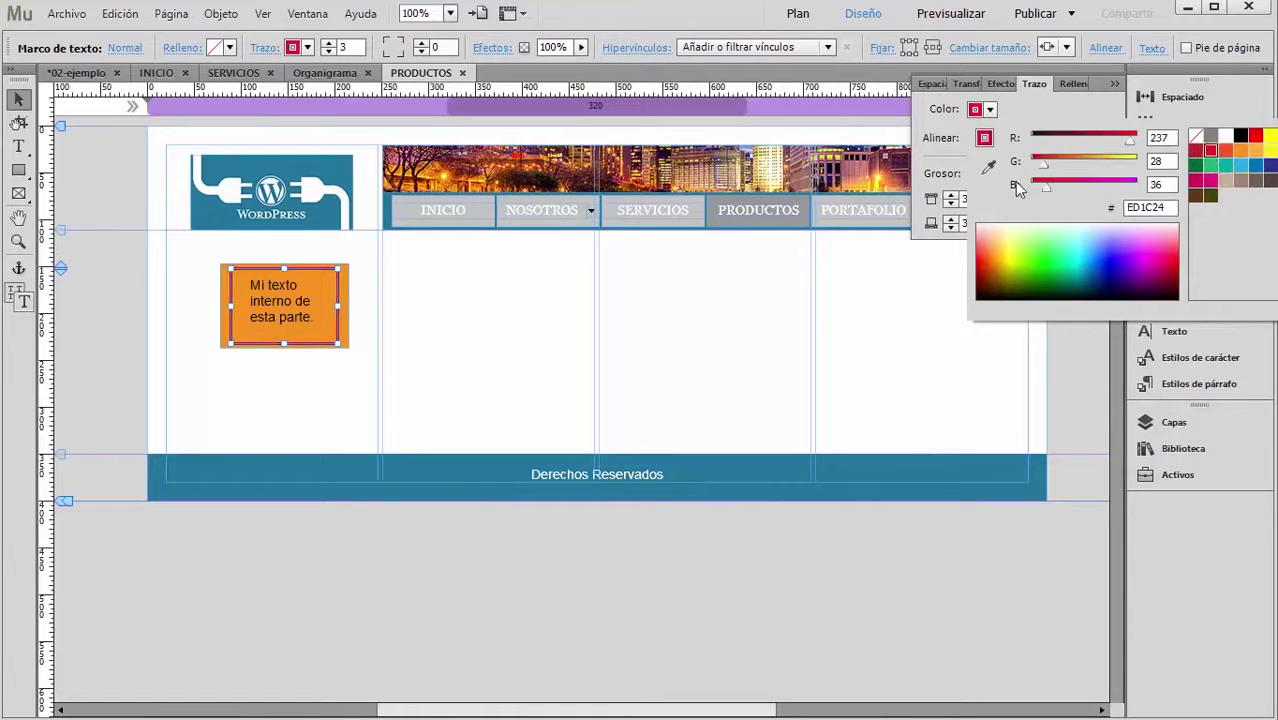
pyautogui.click(1244, 167)
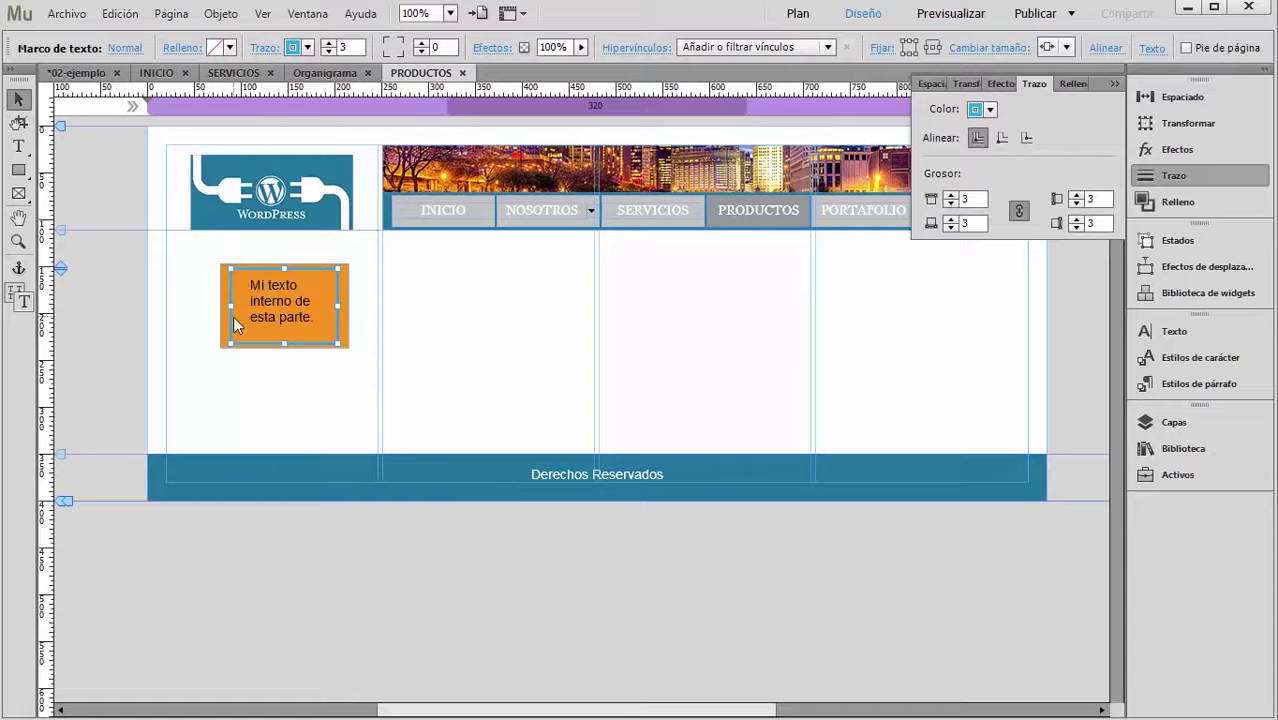
# Try the inside and outside stroke alignments on the text frame and return to the centred alignment
pyautogui.click(1000, 140)
pyautogui.click(1026, 137)
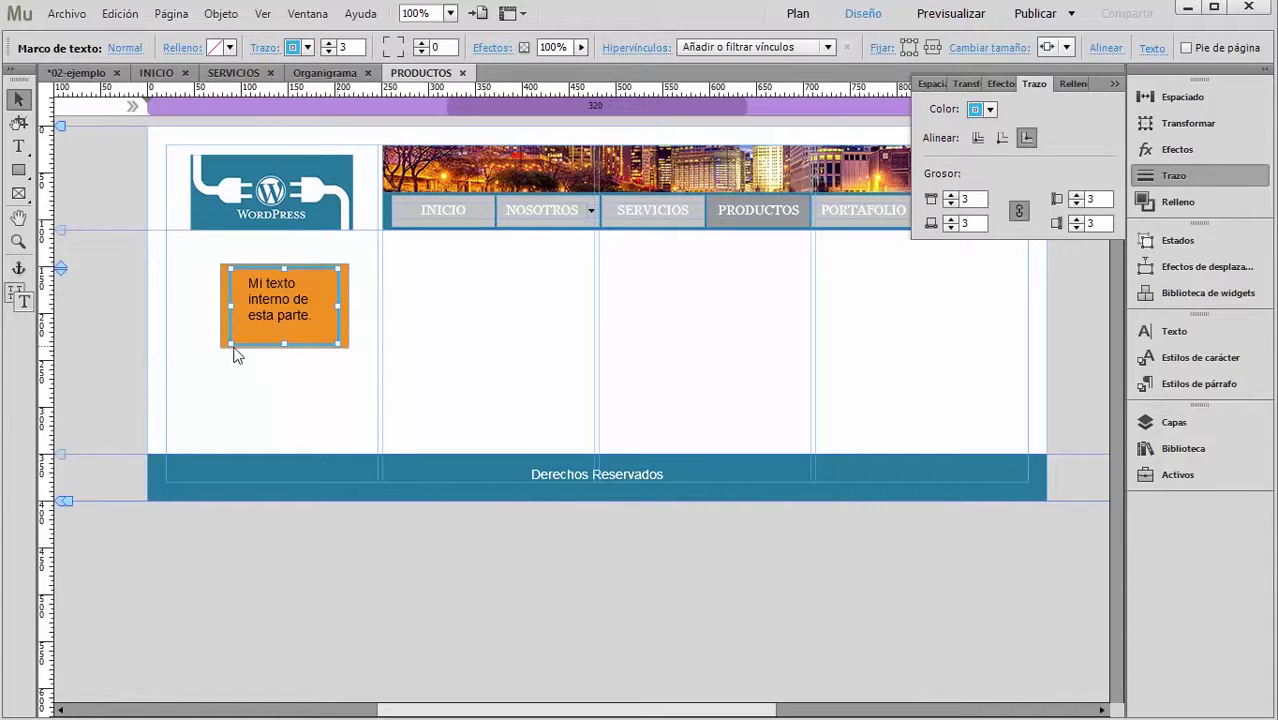
pyautogui.click(1004, 140)
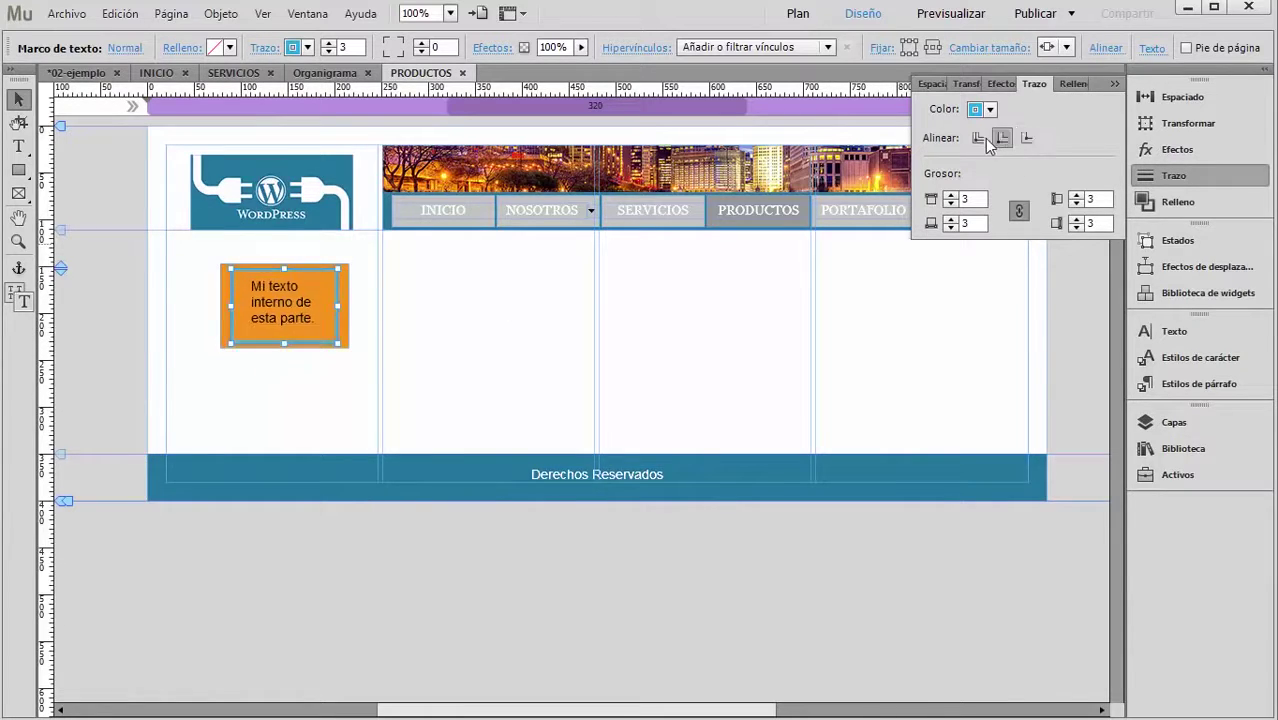
pyautogui.click(979, 139)
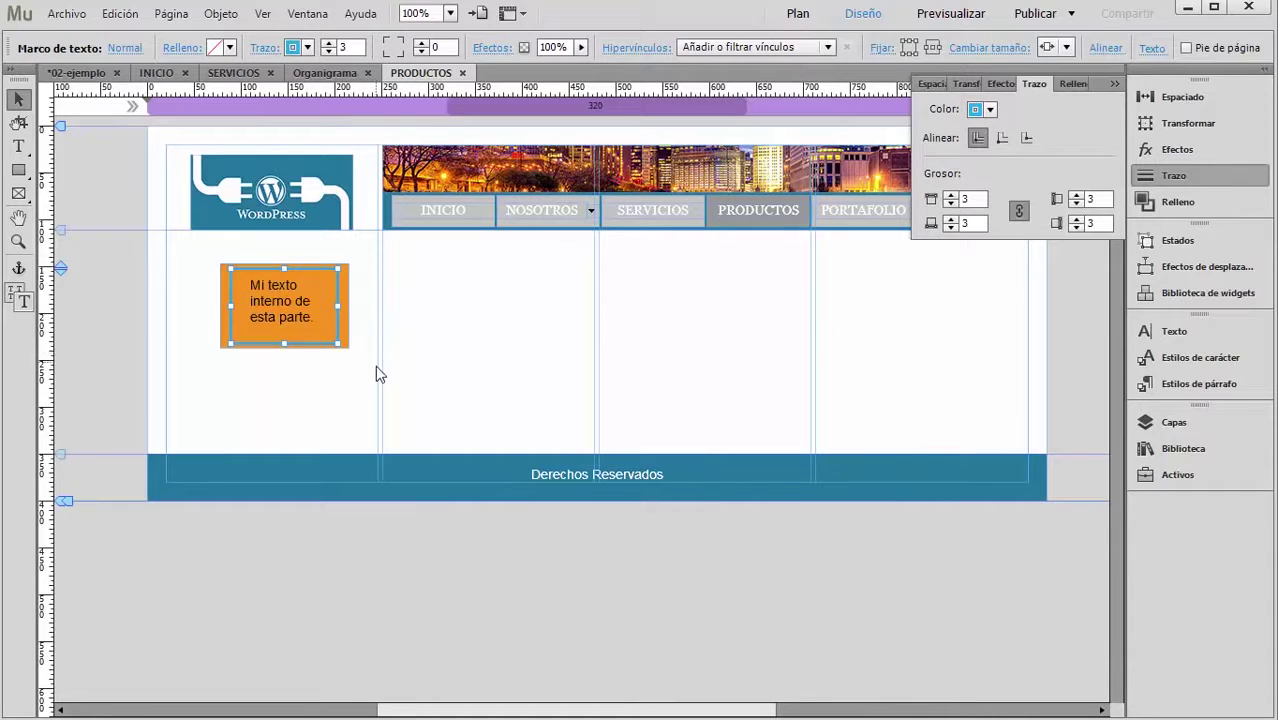
# Enlarge the orange rectangle and text frame together and move both to the middle of the page's content area
pyautogui.click(255, 313)
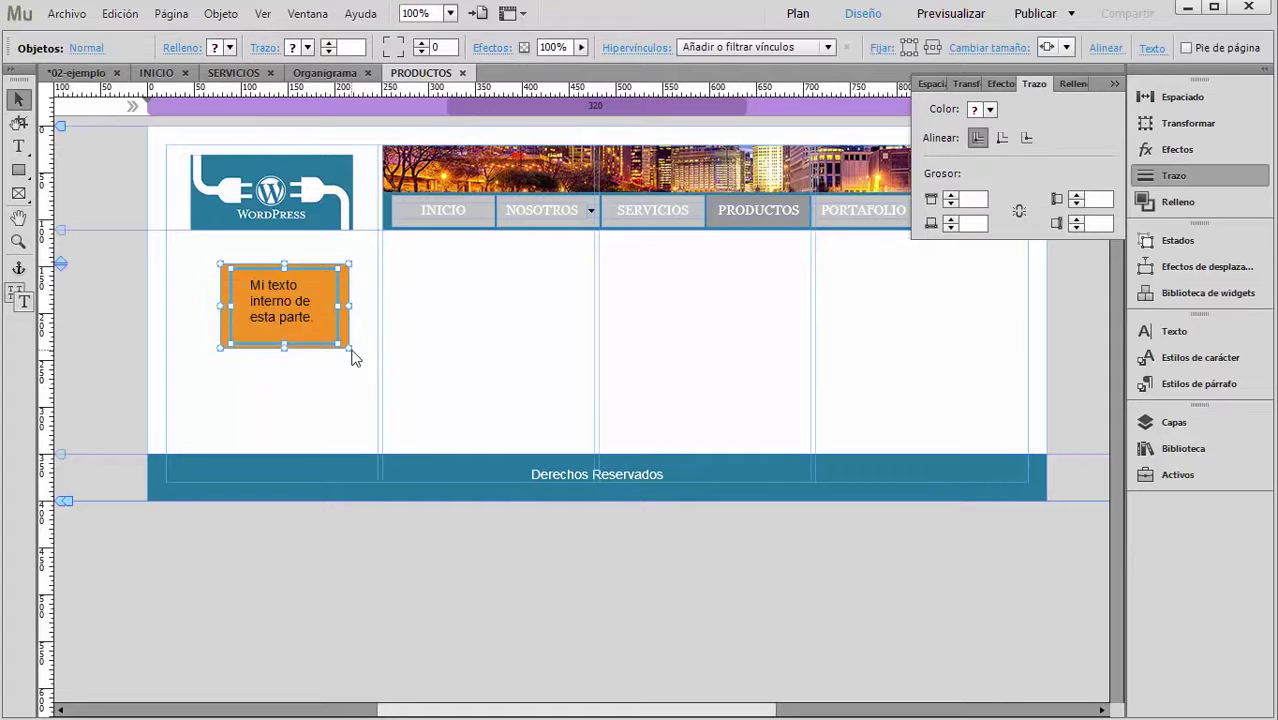
pyautogui.moveTo(350, 350); pyautogui.dragTo(464, 426)
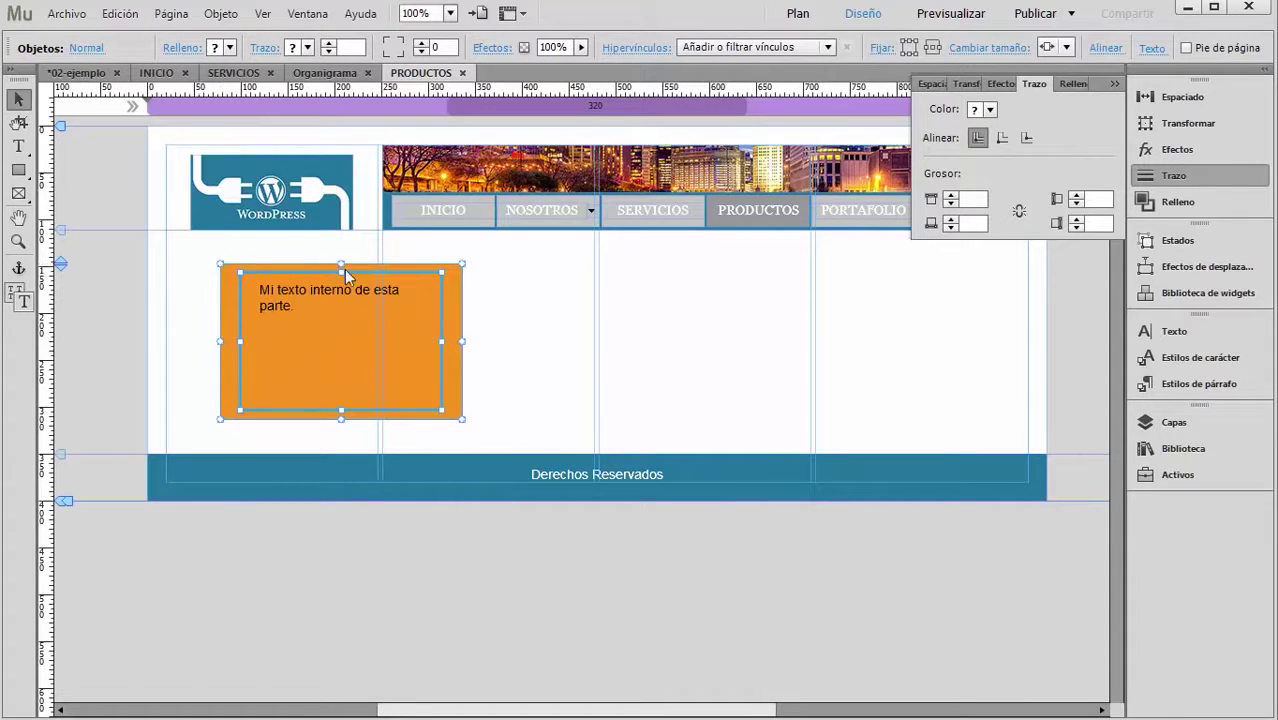
pyautogui.moveTo(384, 328); pyautogui.dragTo(641, 331)
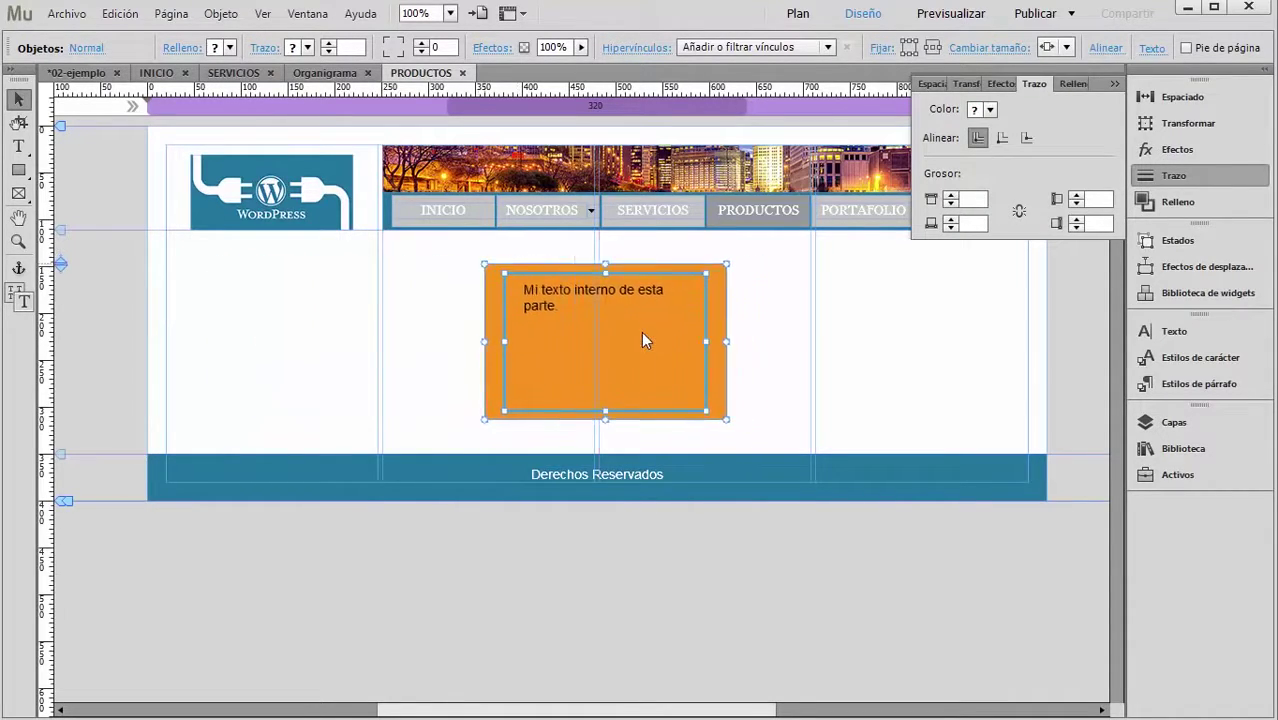
# Unlink the text frame's stroke thicknesses and set the top edge to 15 and the right edge to 13
pyautogui.click(703, 299)
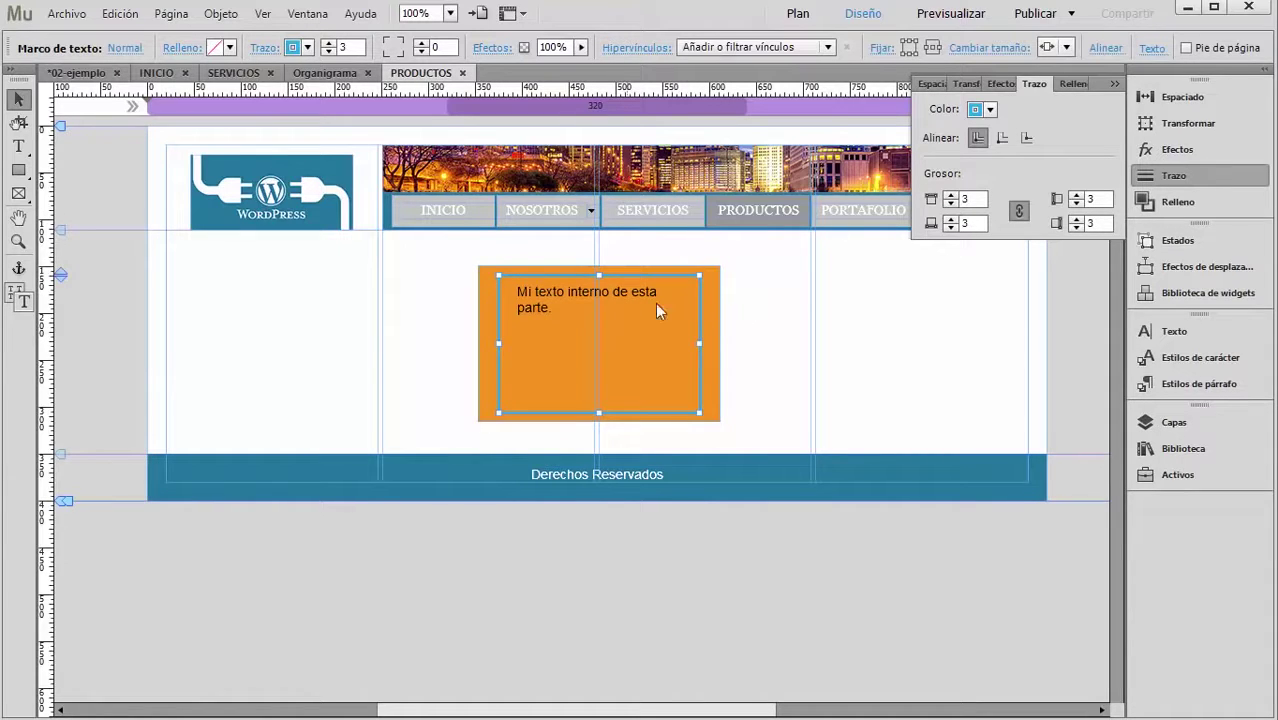
pyautogui.click(1017, 212)
pyautogui.click(951, 198)
pyautogui.click(951, 198)
pyautogui.click(951, 198)
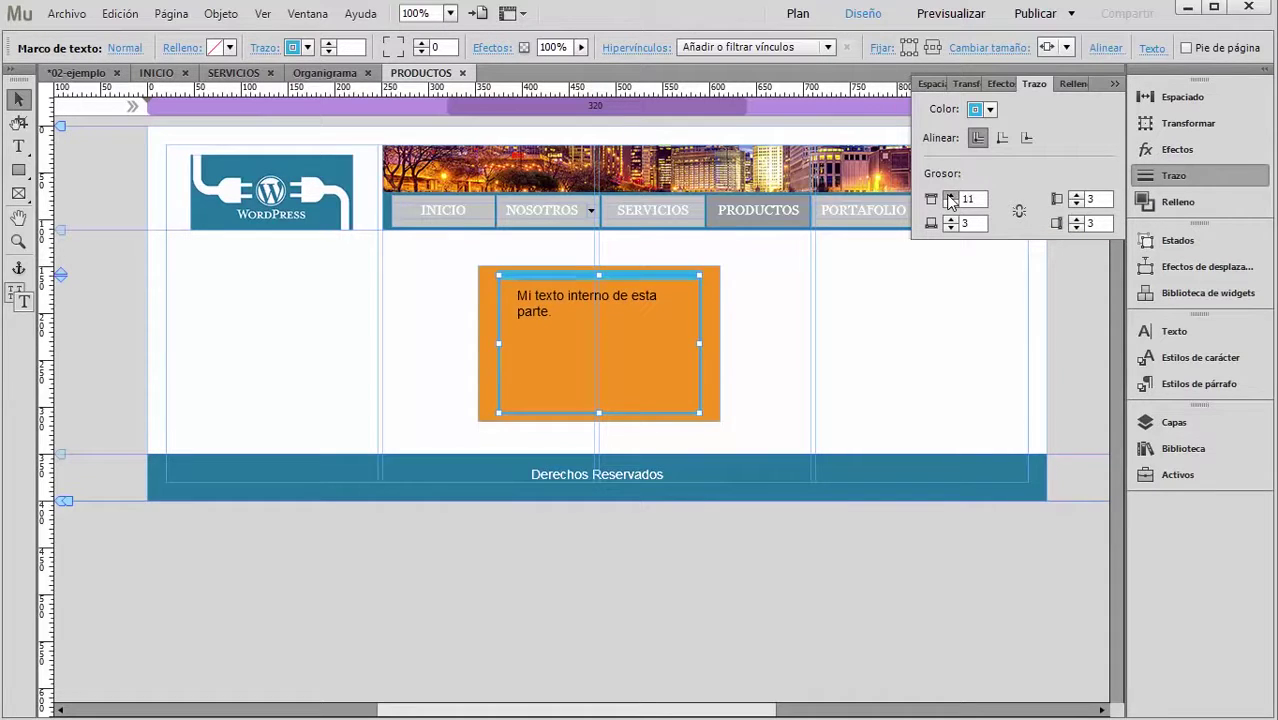
pyautogui.click(951, 198)
pyautogui.click(951, 198)
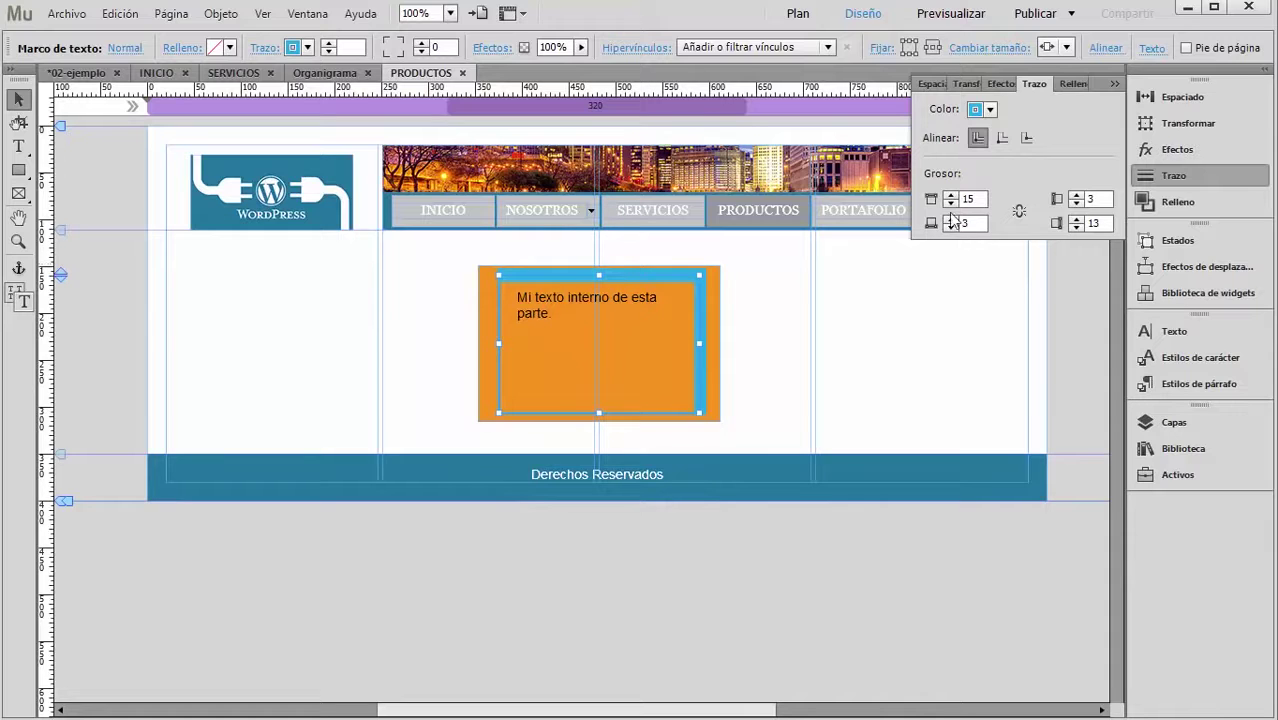
# Link the text frame's four stroke thicknesses again and reduce them all to 8
pyautogui.click(1019, 211)
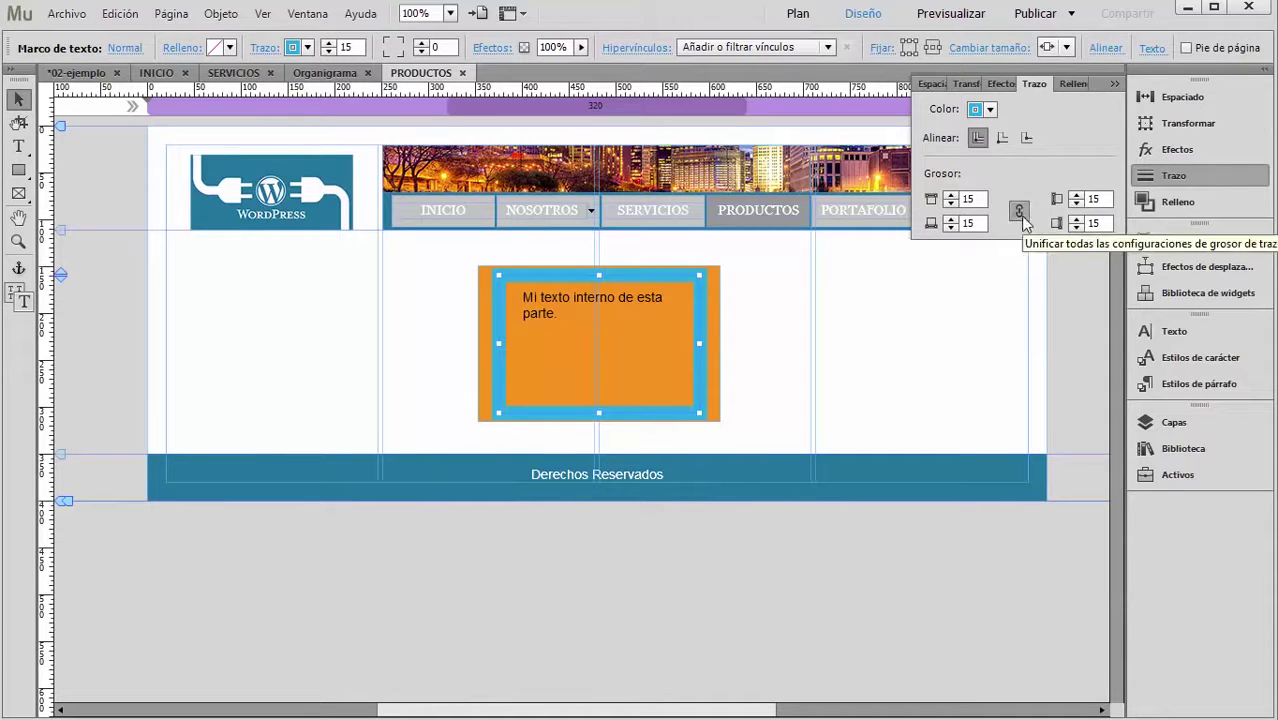
pyautogui.click(951, 204)
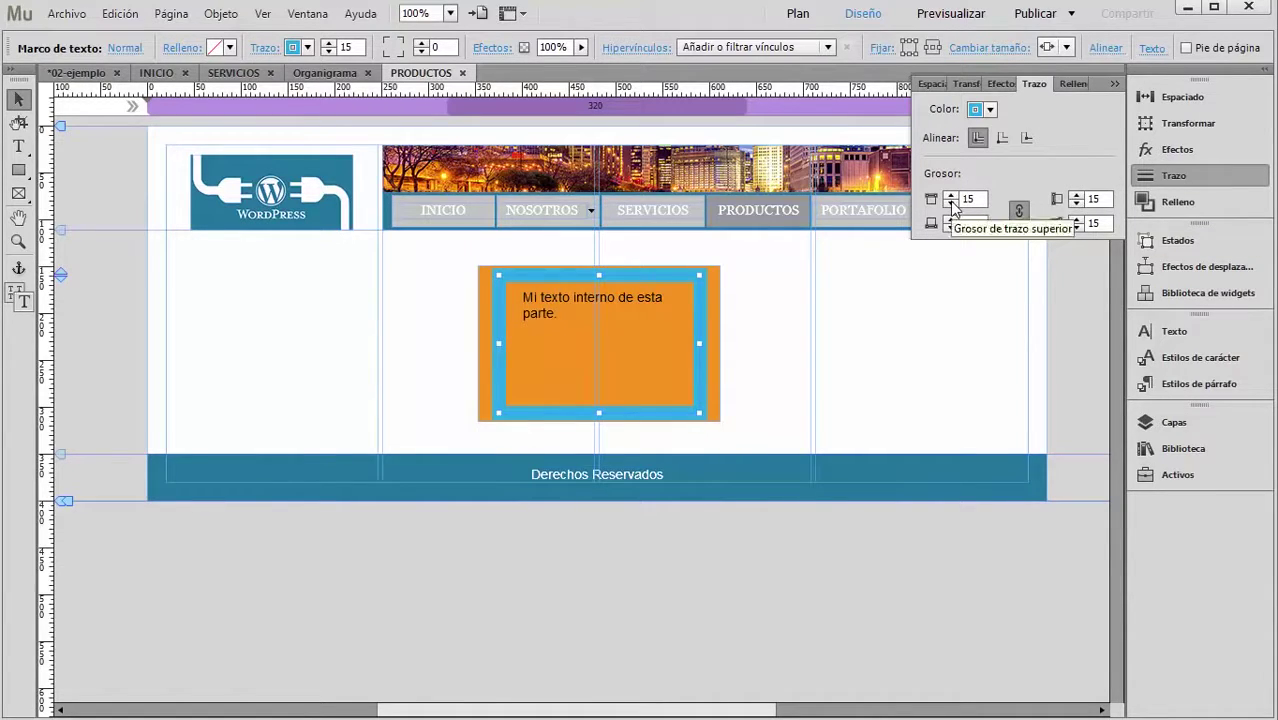
pyautogui.click(951, 204)
pyautogui.click(951, 204)
pyautogui.click(951, 204)
pyautogui.click(951, 204)
pyautogui.click(951, 204)
pyautogui.press('Down')
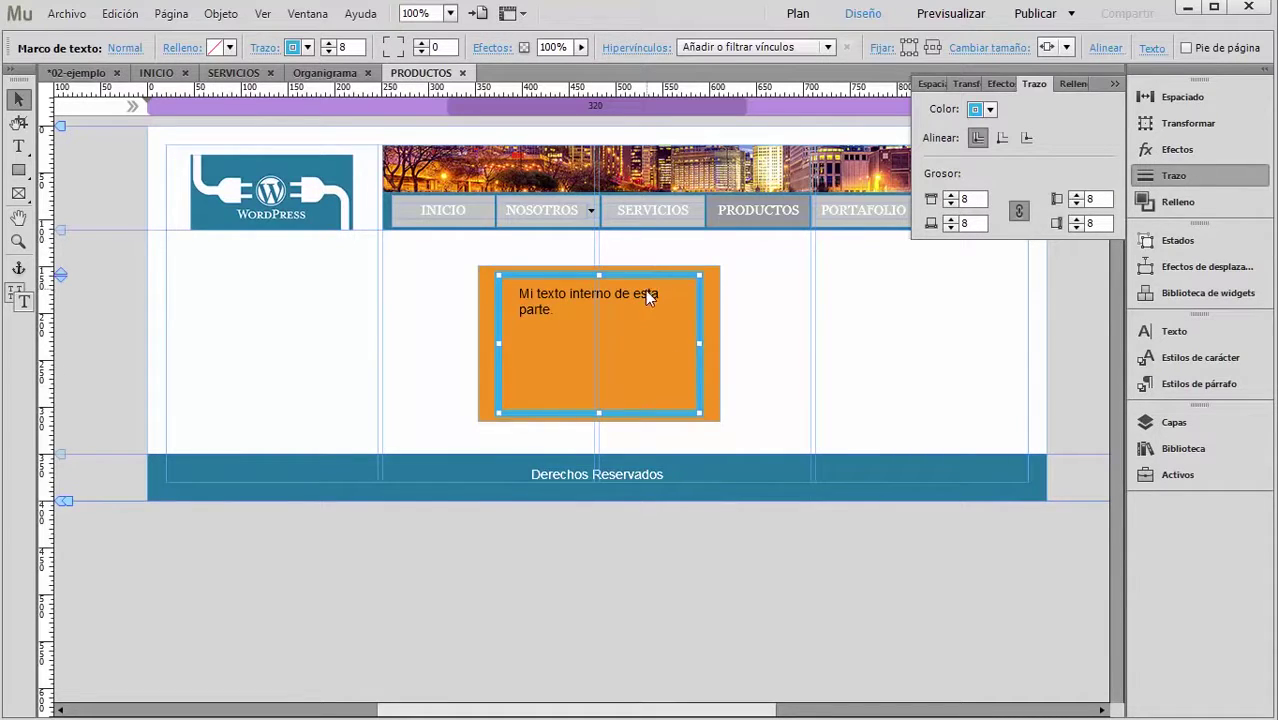
# Move the text frame off the orange rectangle to the page's right side, shift the rectangle slightly left and fill it with blue (0000FF)
pyautogui.moveTo(654, 277)
pyautogui.mouseDown()
pyautogui.moveTo(641, 276)
pyautogui.moveTo(923, 275)
pyautogui.moveTo(898, 279)
pyautogui.mouseUp()
pyautogui.moveTo(688, 282)
pyautogui.mouseDown()
pyautogui.moveTo(656, 305)
pyautogui.moveTo(668, 294)
pyautogui.moveTo(593, 294)
pyautogui.mouseUp()
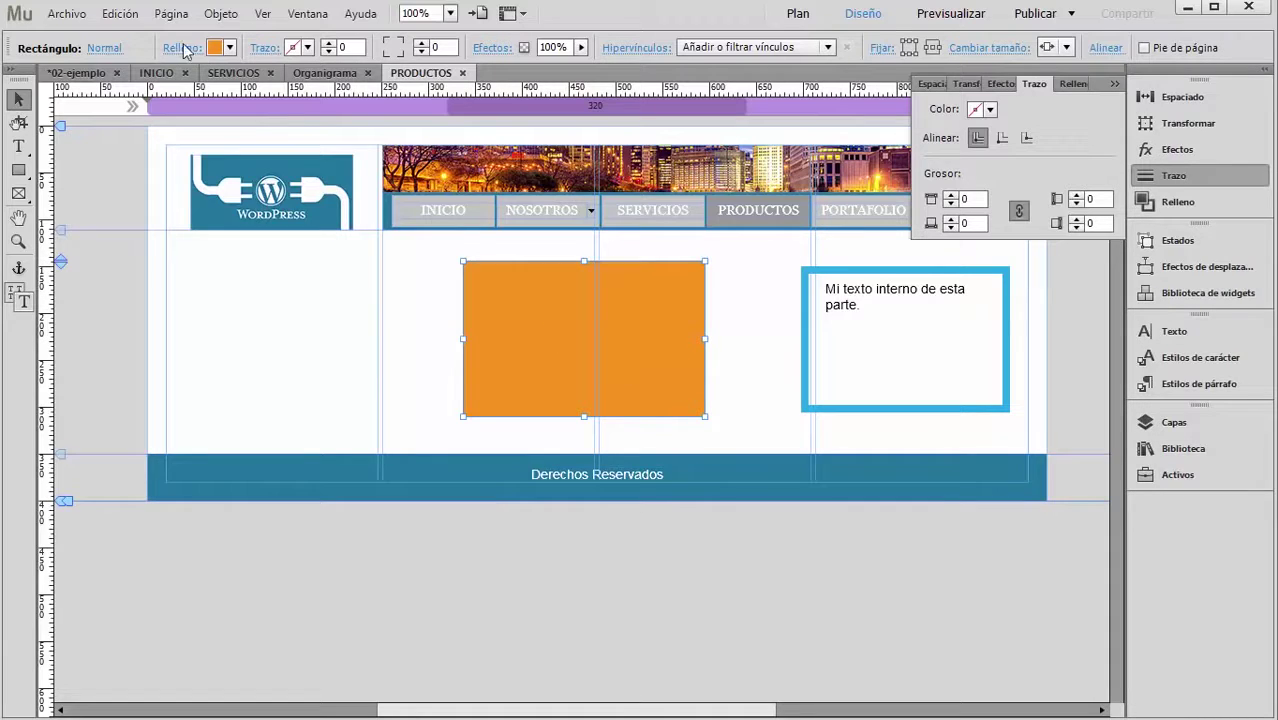
pyautogui.click(229, 48)
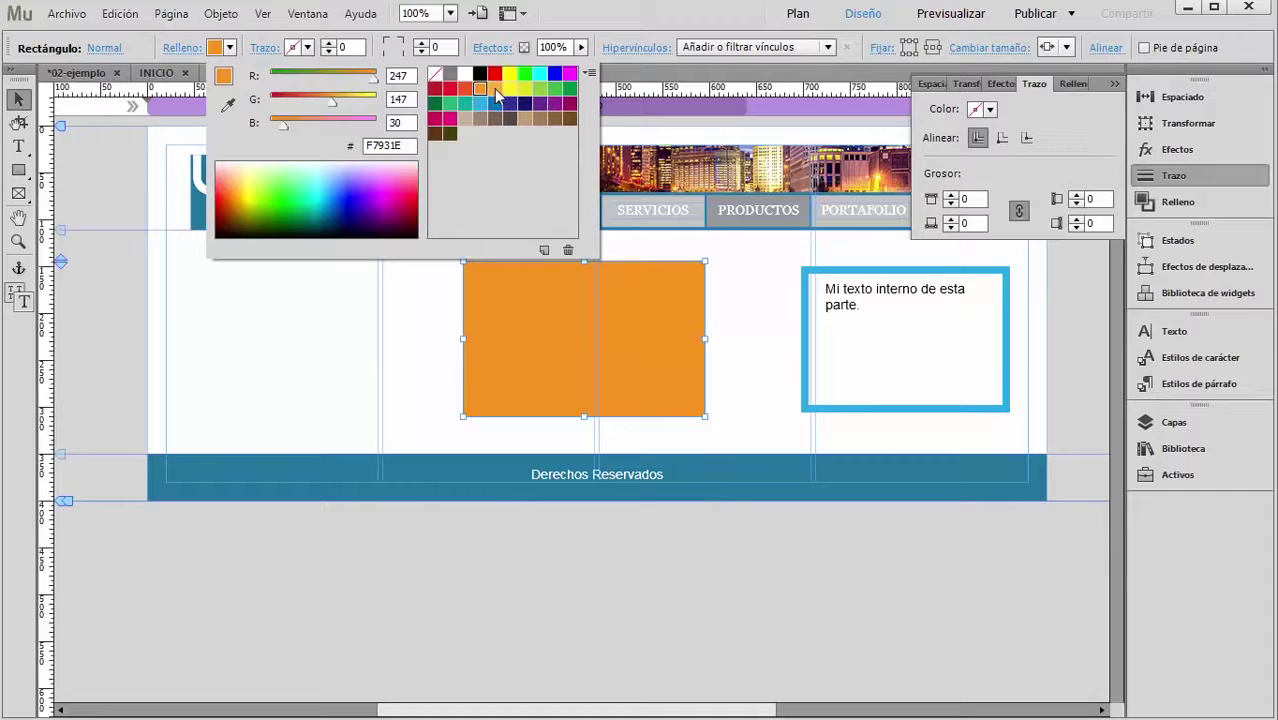
pyautogui.click(555, 75)
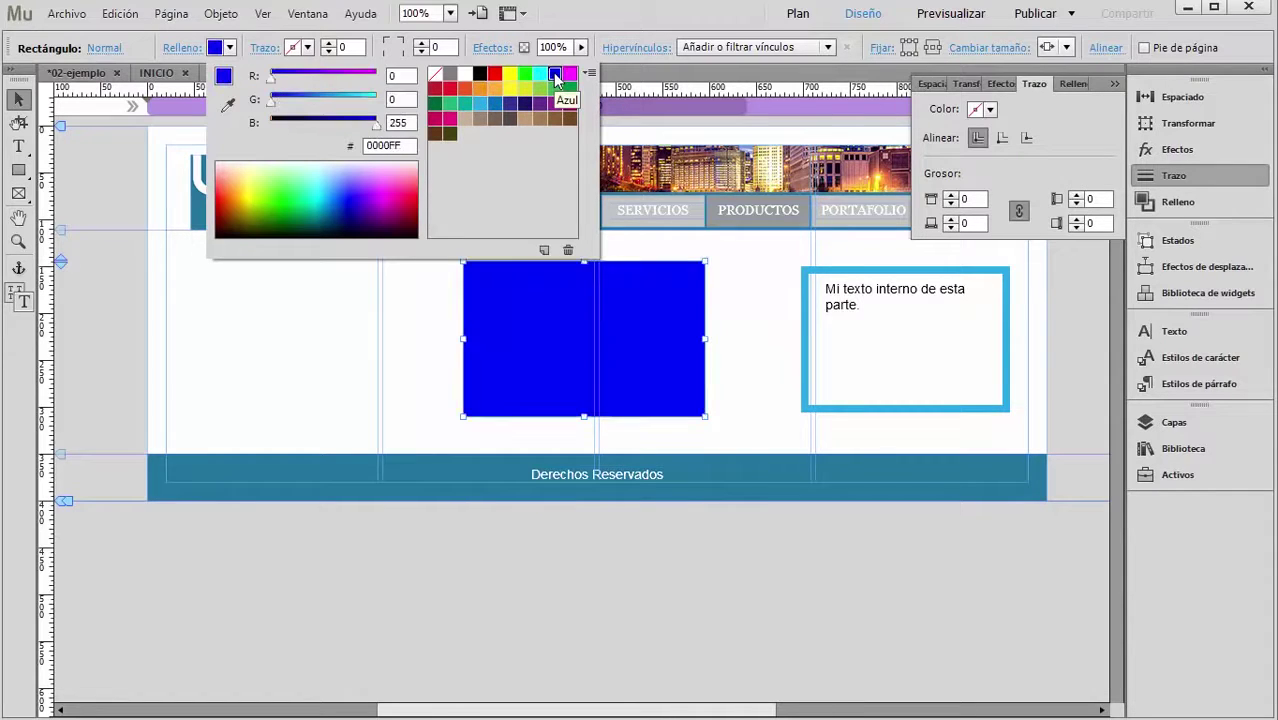
# Give the blue rectangle a black stroke with a thickness of 6 on all edges and deselect it
pyautogui.click(329, 44)
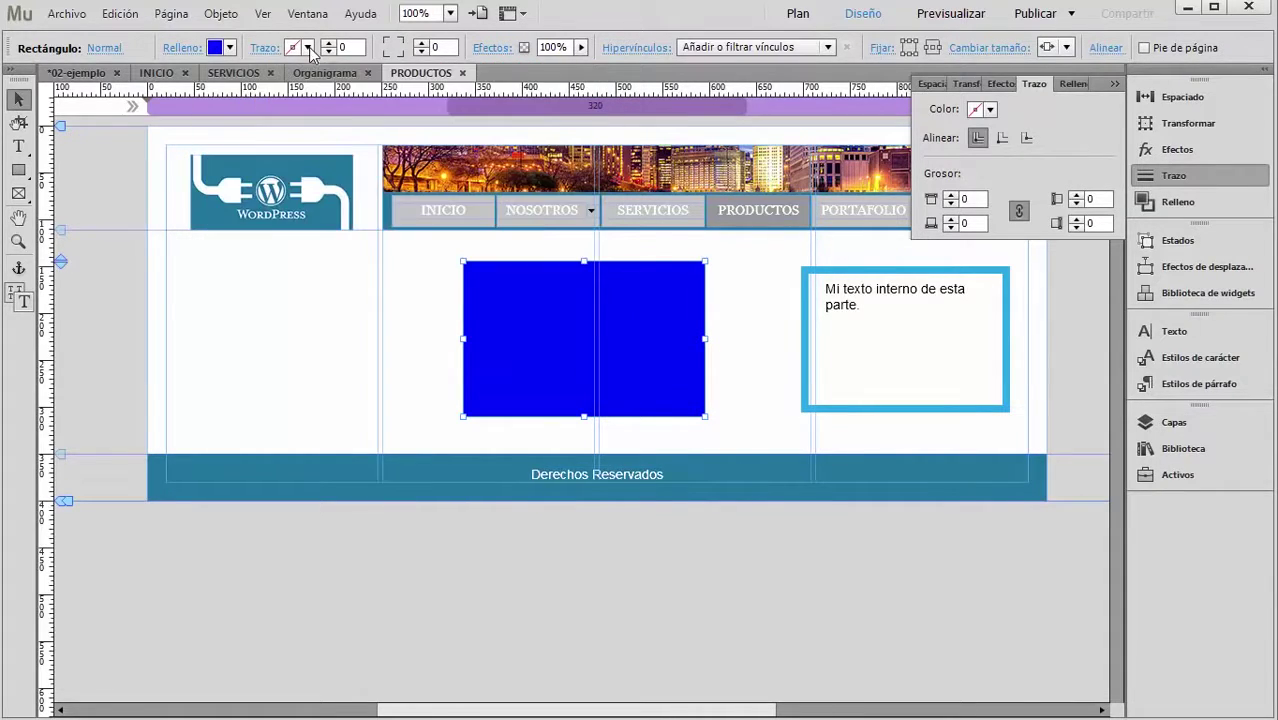
pyautogui.click(329, 44)
pyautogui.click(329, 44)
pyautogui.click(329, 44)
pyautogui.click(329, 44)
pyautogui.click(329, 44)
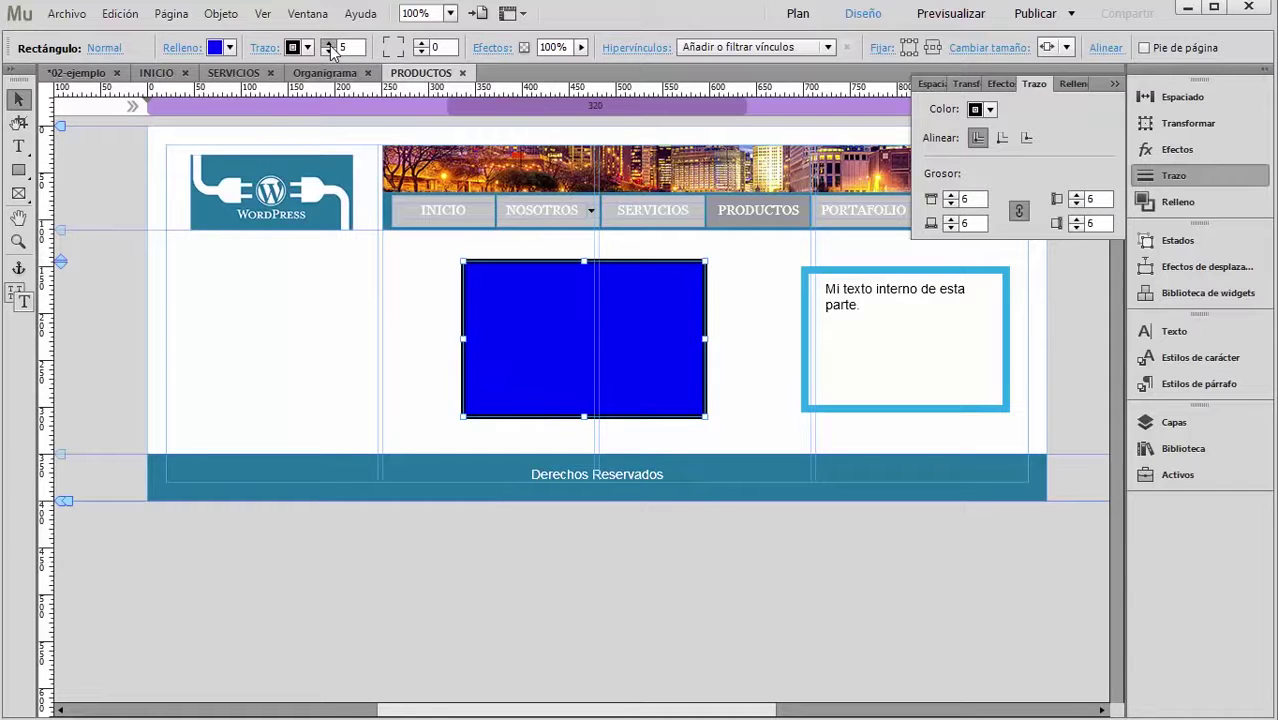
pyautogui.click(329, 44)
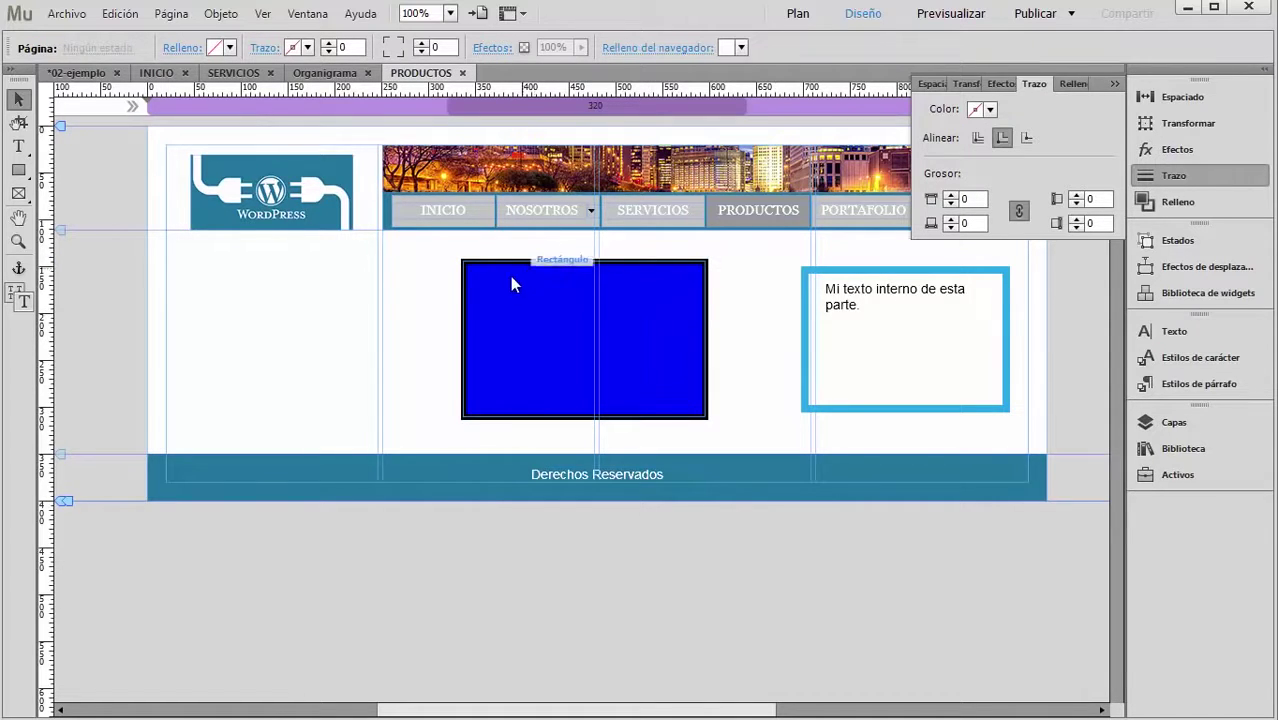